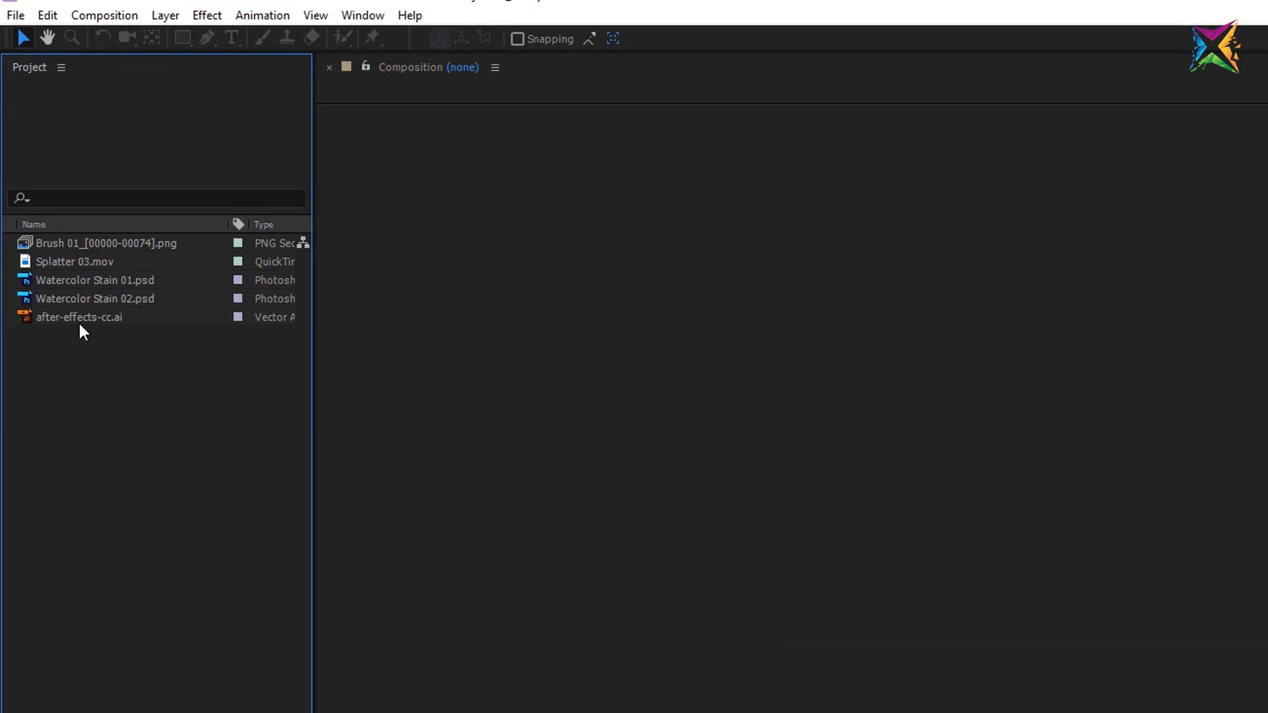
# Step: Open the Brush 01 image sequence in the footage viewer, compare it with and without the transparency grid, and scrub through it
pyautogui.click(52, 248)
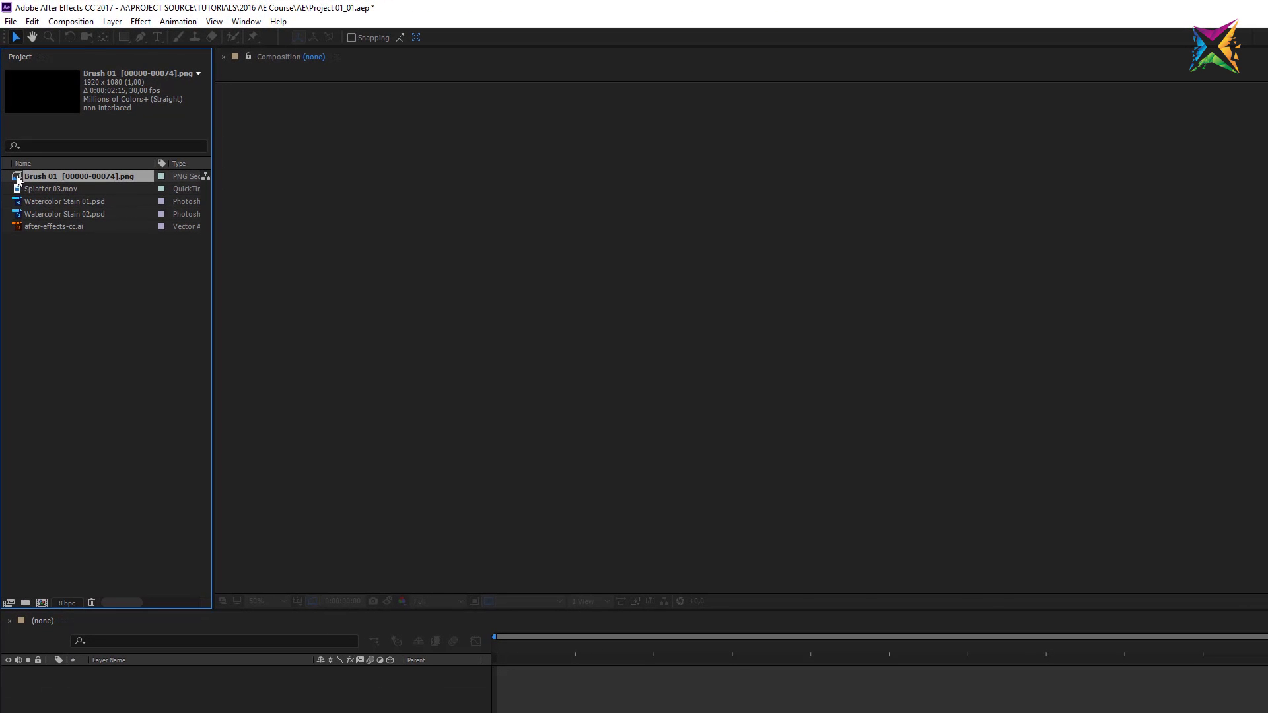
pyautogui.doubleClick(22, 178)
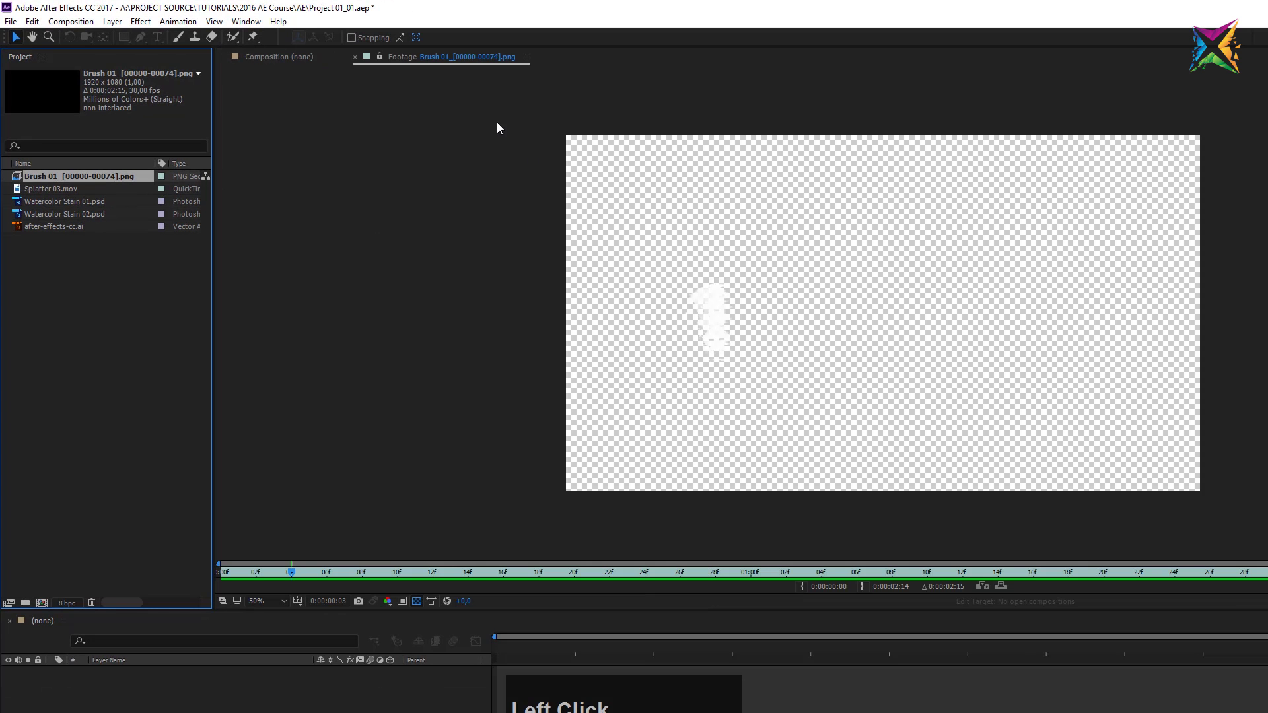
pyautogui.click(416, 601)
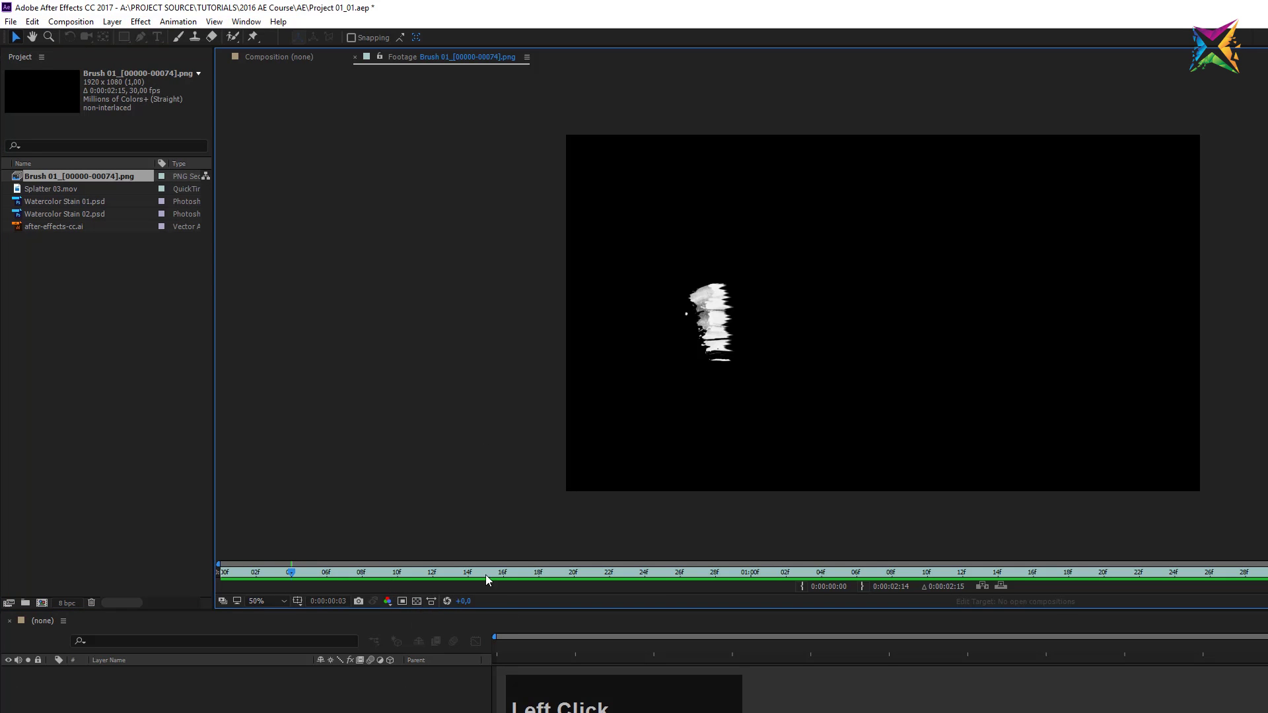
pyautogui.click(417, 601)
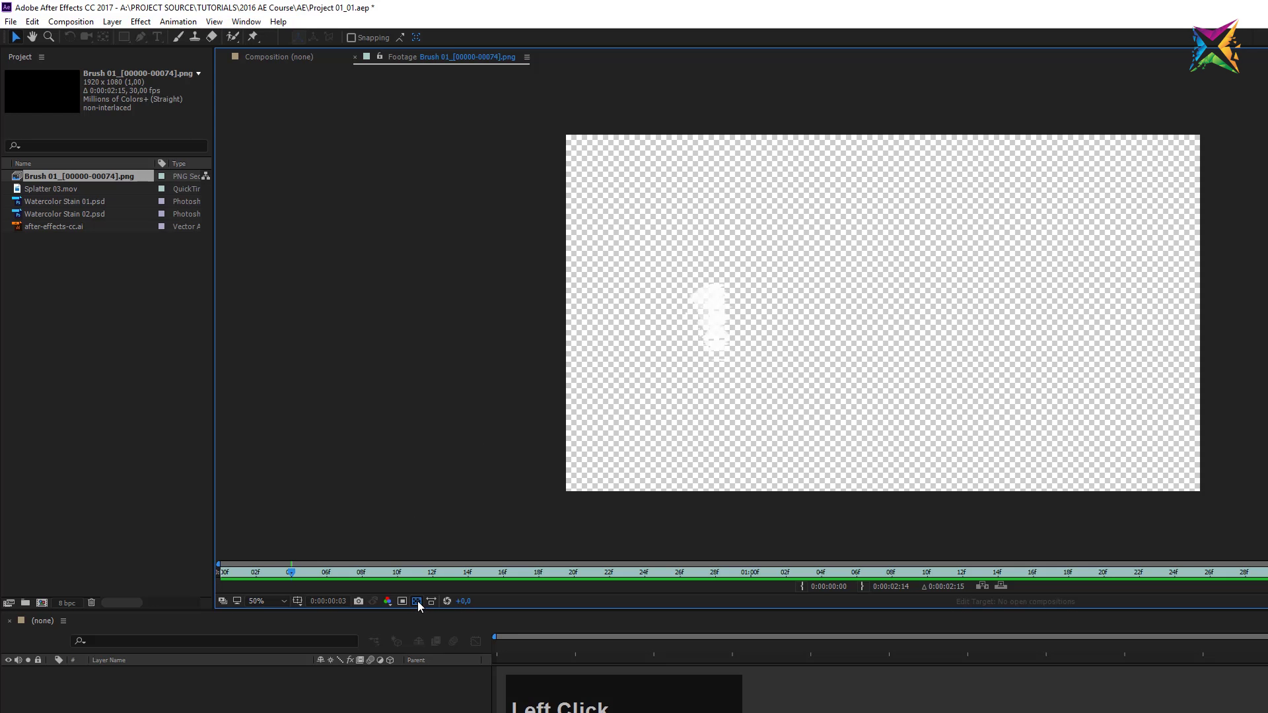
pyautogui.moveTo(309, 572)
pyautogui.mouseDown()
pyautogui.moveTo(1027, 583)
pyautogui.moveTo(475, 583)
pyautogui.moveTo(854, 568)
pyautogui.mouseUp()
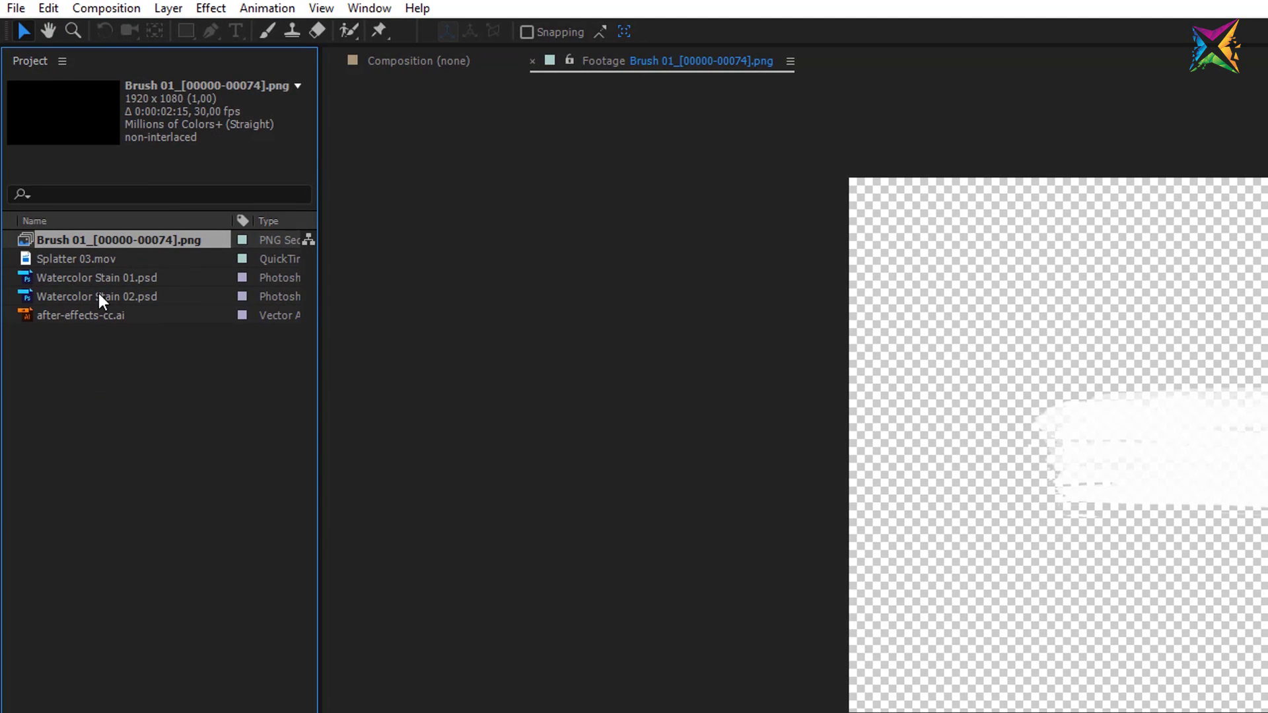
# Step: Open the main footage interpretation for the Brush 01 sequence, compare the Ignore, Premultiplied and Straight alpha modes, and have the alpha guessed
pyautogui.rightClick(93, 239)
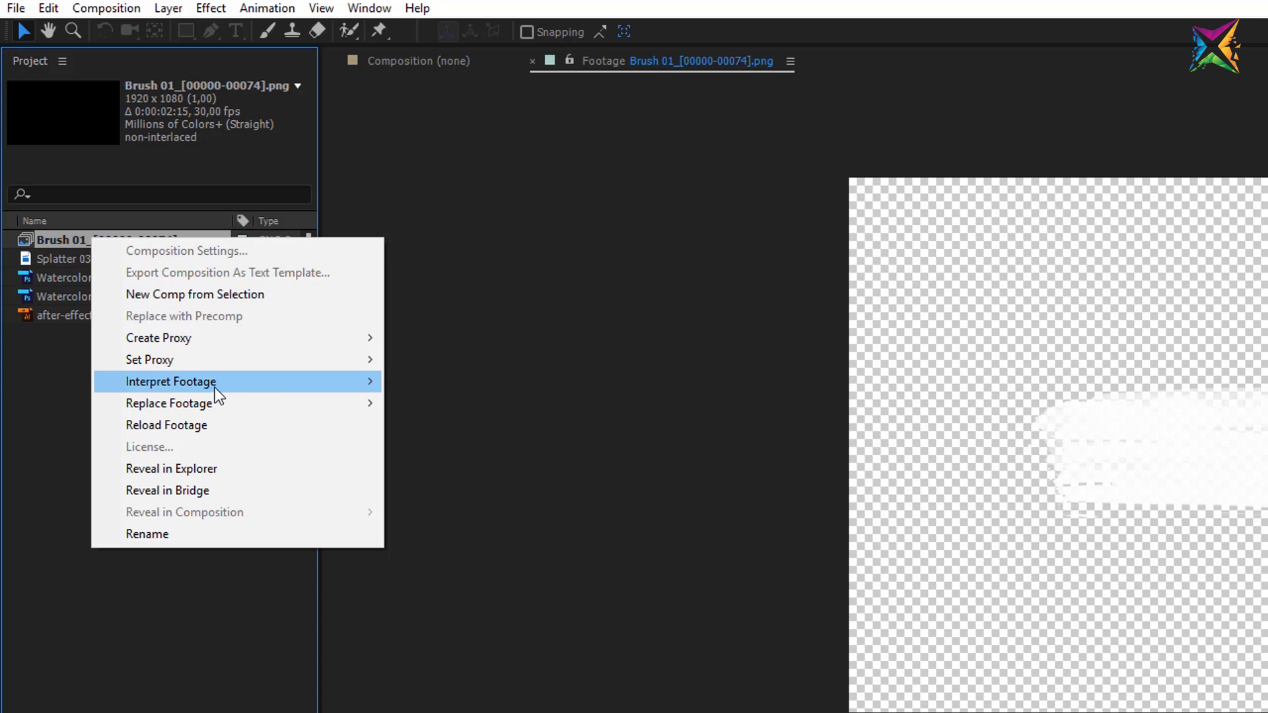
pyautogui.moveTo(218, 389)
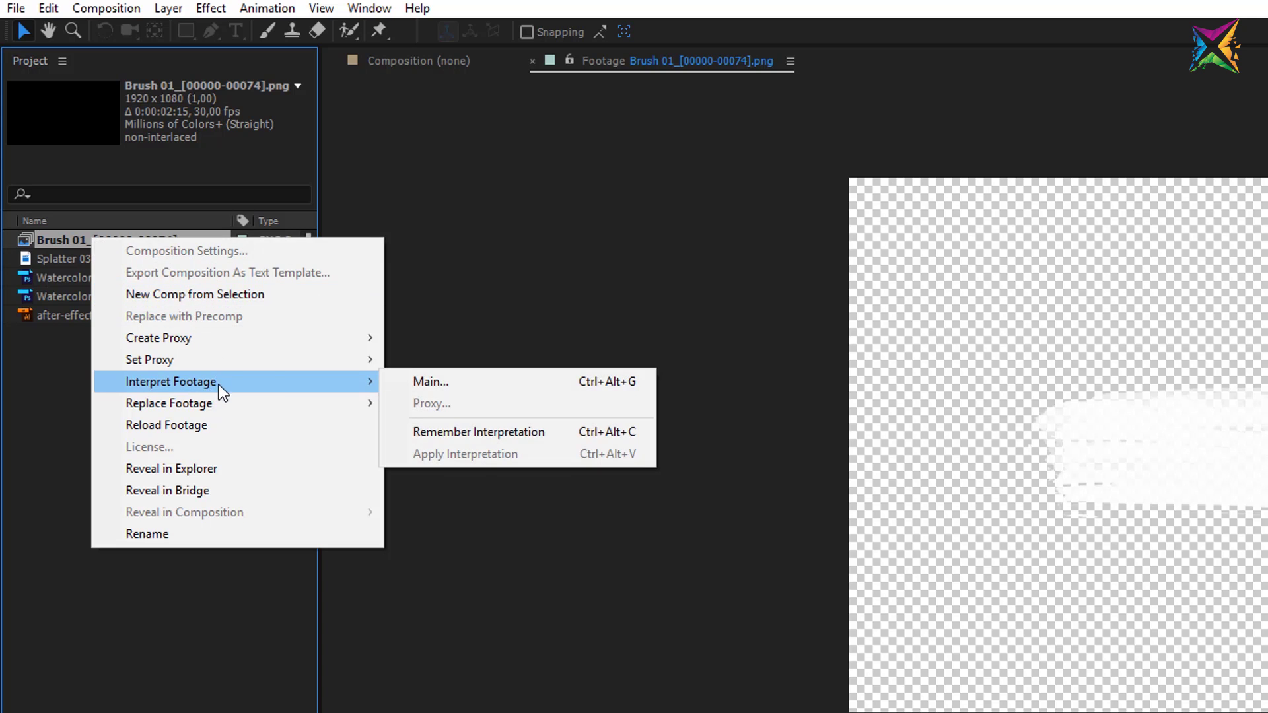
pyautogui.click(453, 383)
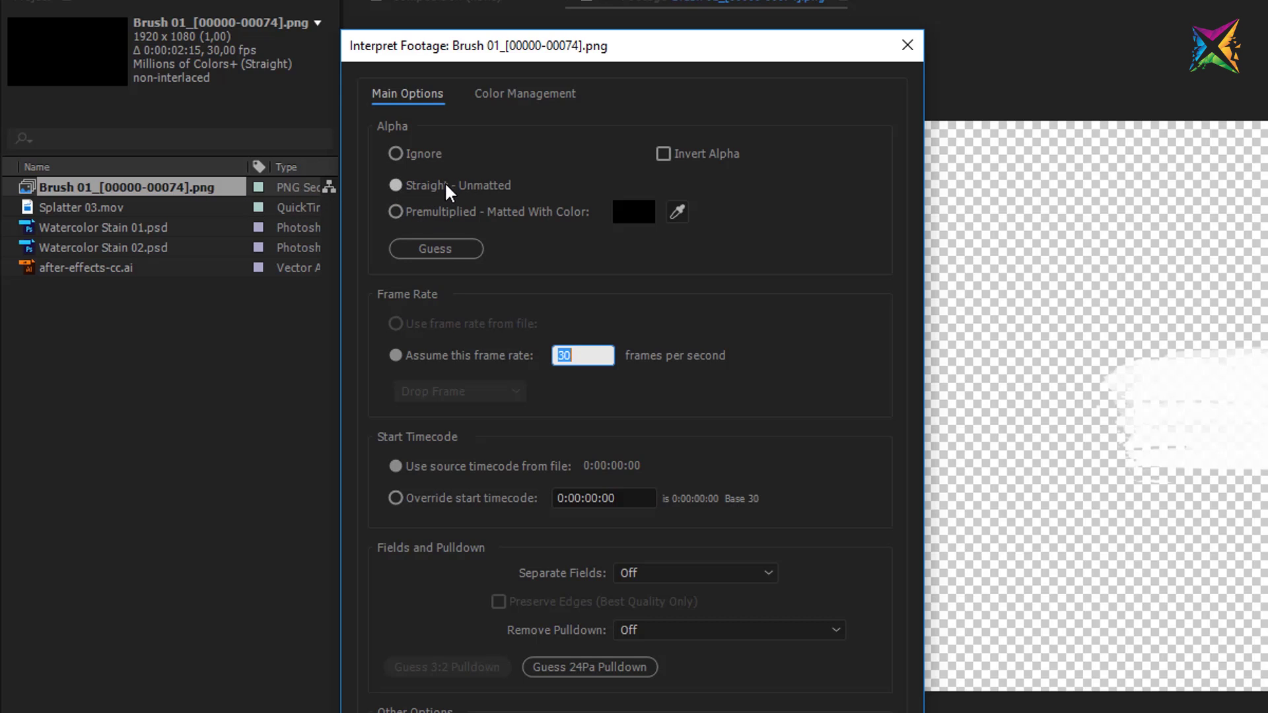
pyautogui.click(396, 154)
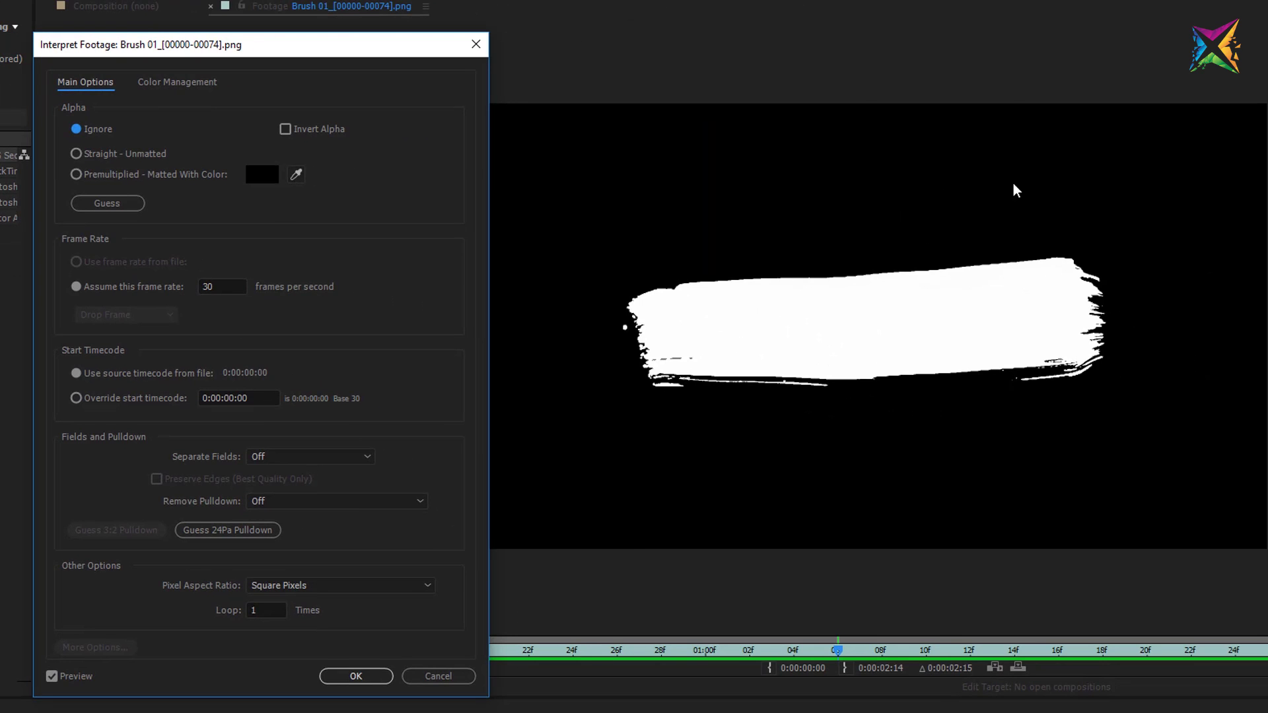
pyautogui.click(77, 175)
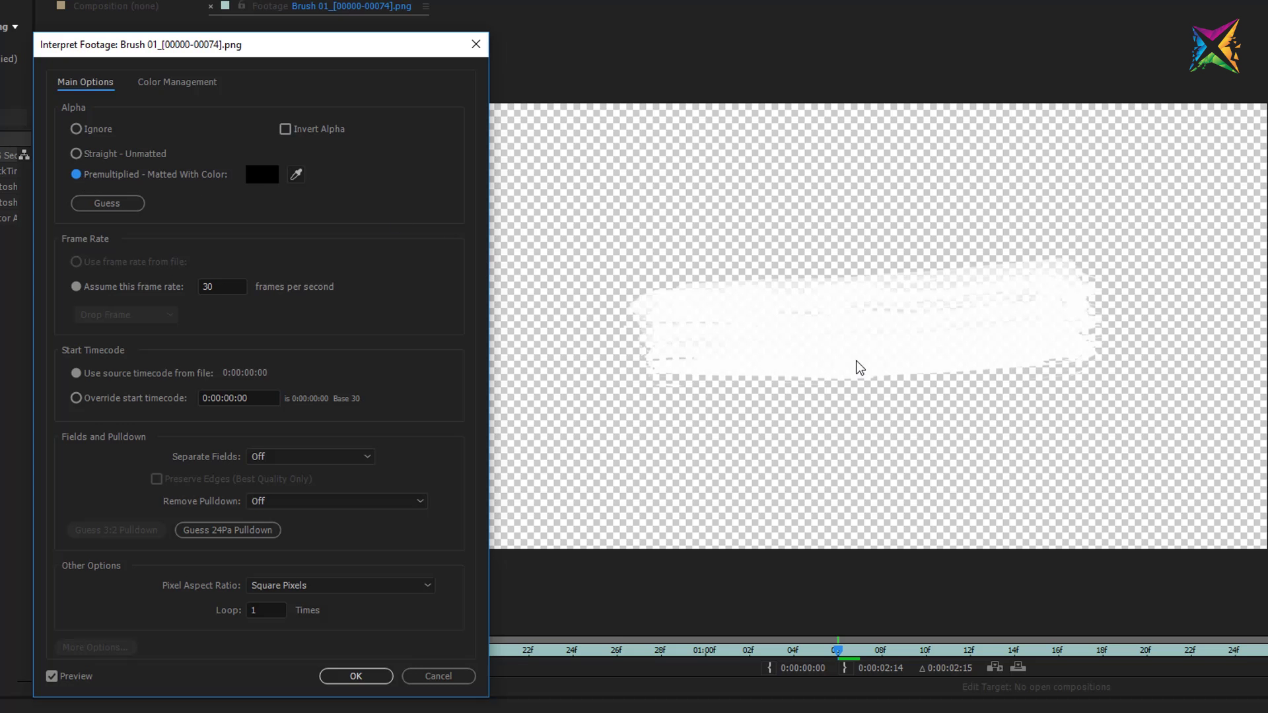
pyautogui.click(82, 157)
pyautogui.click(76, 130)
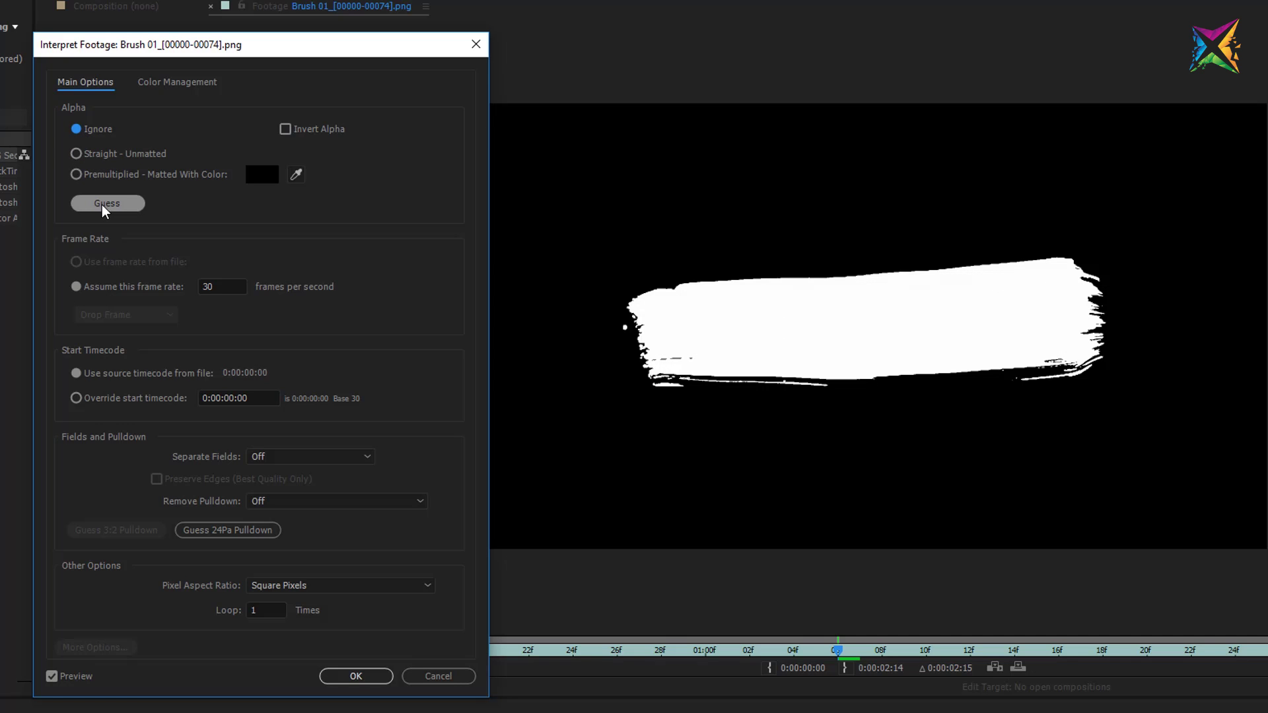
pyautogui.click(102, 206)
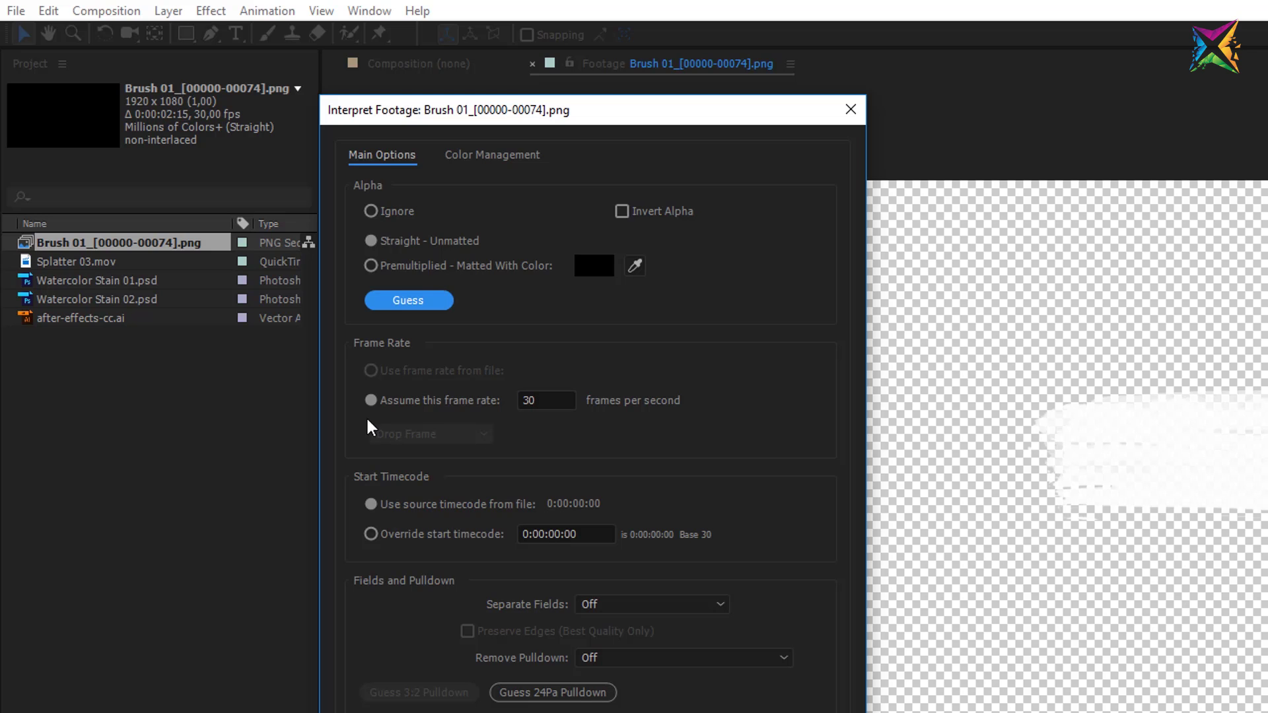
# Step: Set the Brush 01 sequence's assumed frame rate to 25 frames per second and its loop count to 5, and apply the interpretation
pyautogui.click(538, 401)
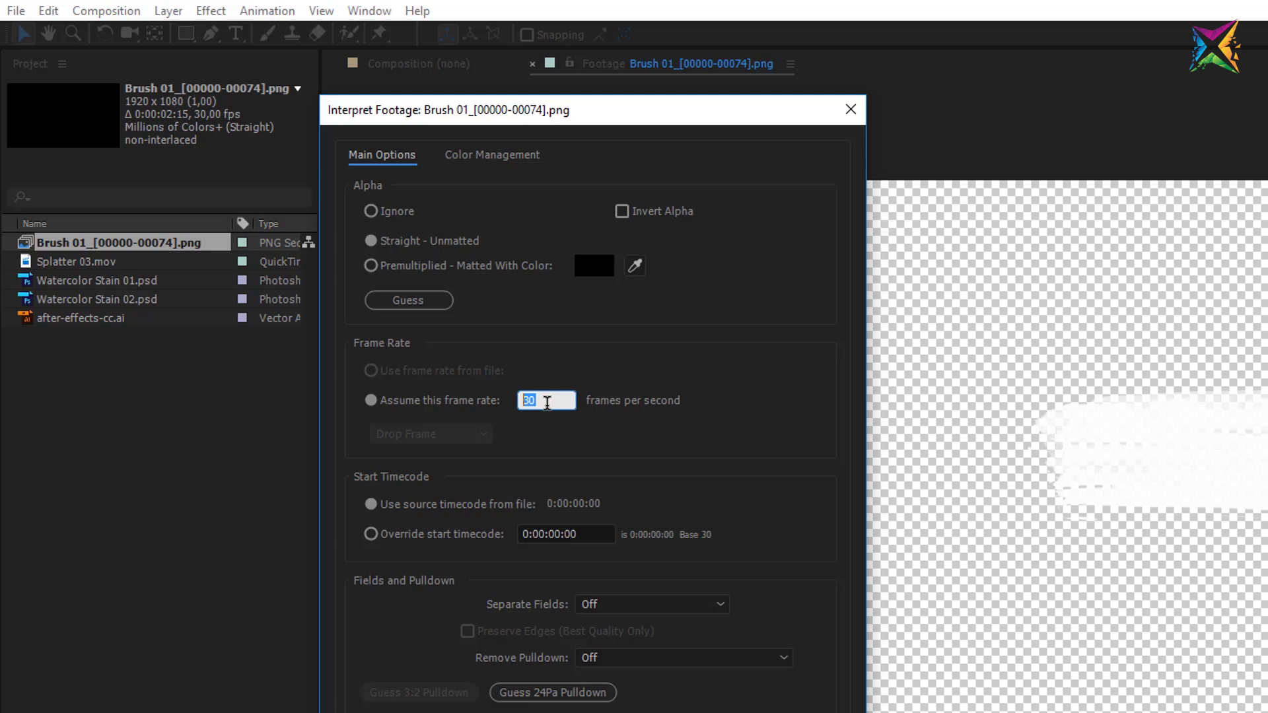
pyautogui.write('25')
pyautogui.click(723, 451)
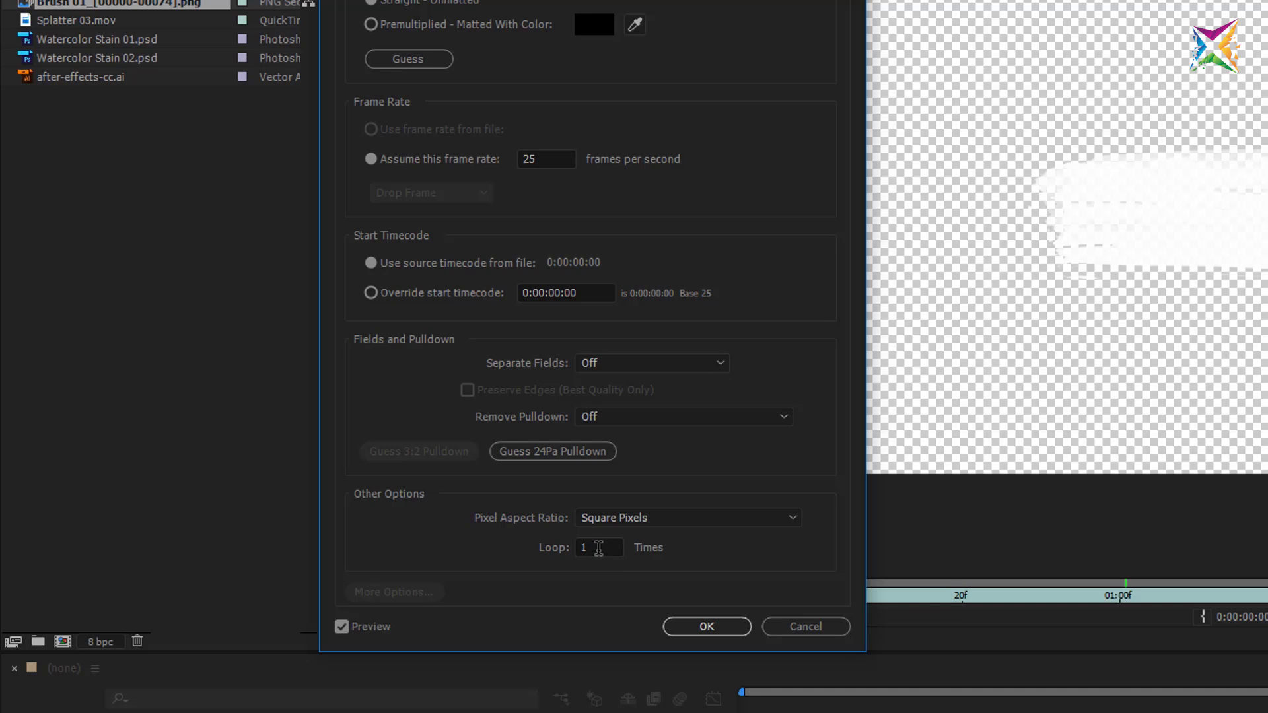
pyautogui.moveTo(594, 550); pyautogui.dragTo(535, 554)
pyautogui.click(699, 626)
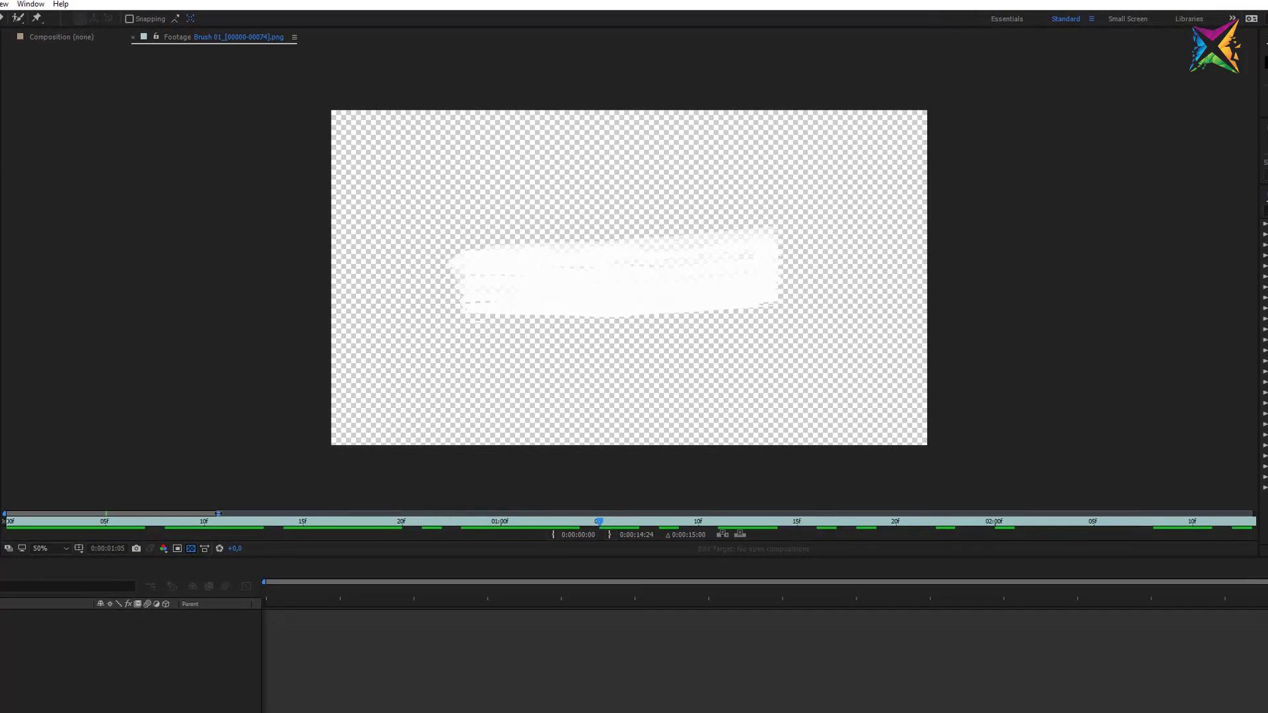
# Step: Extend the visible time range to the whole looped brush footage and scrub through its repetitions, with the transparency grid turned off
pyautogui.moveTo(218, 513); pyautogui.dragTo(1065, 521)
pyautogui.moveTo(1201, 535); pyautogui.dragTo(1255, 534)
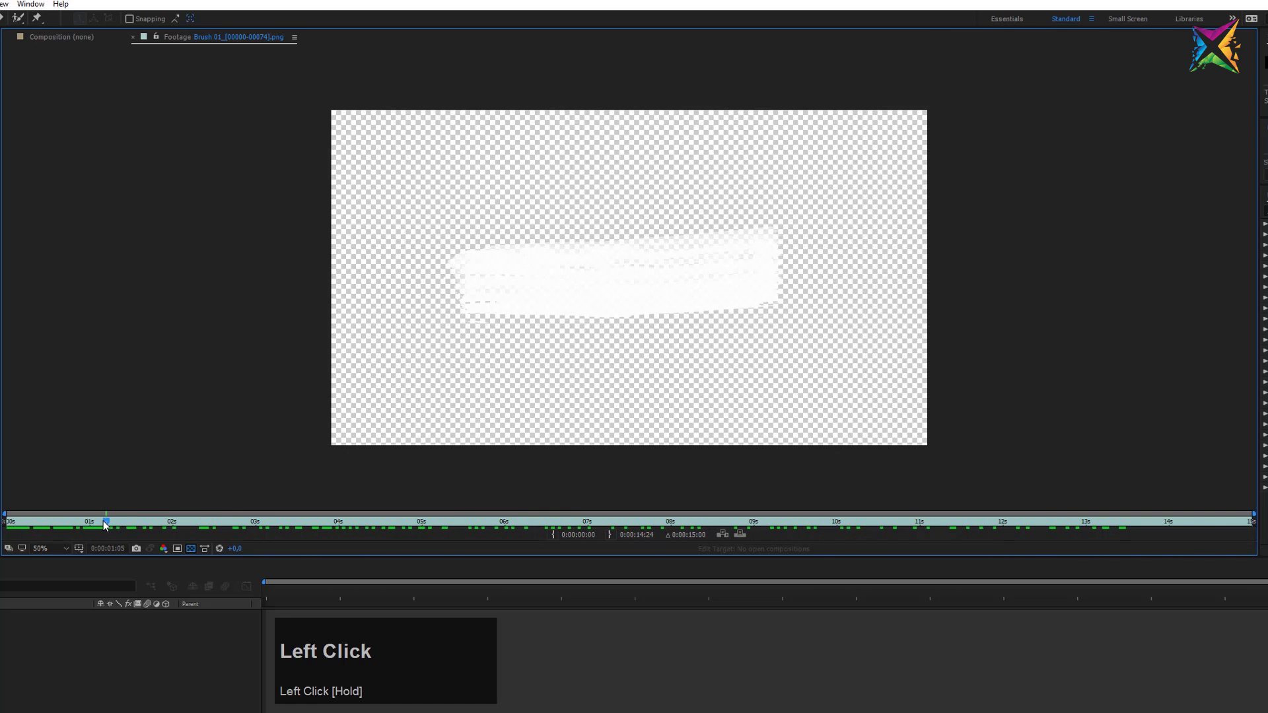
pyautogui.moveTo(104, 522); pyautogui.dragTo(170, 528)
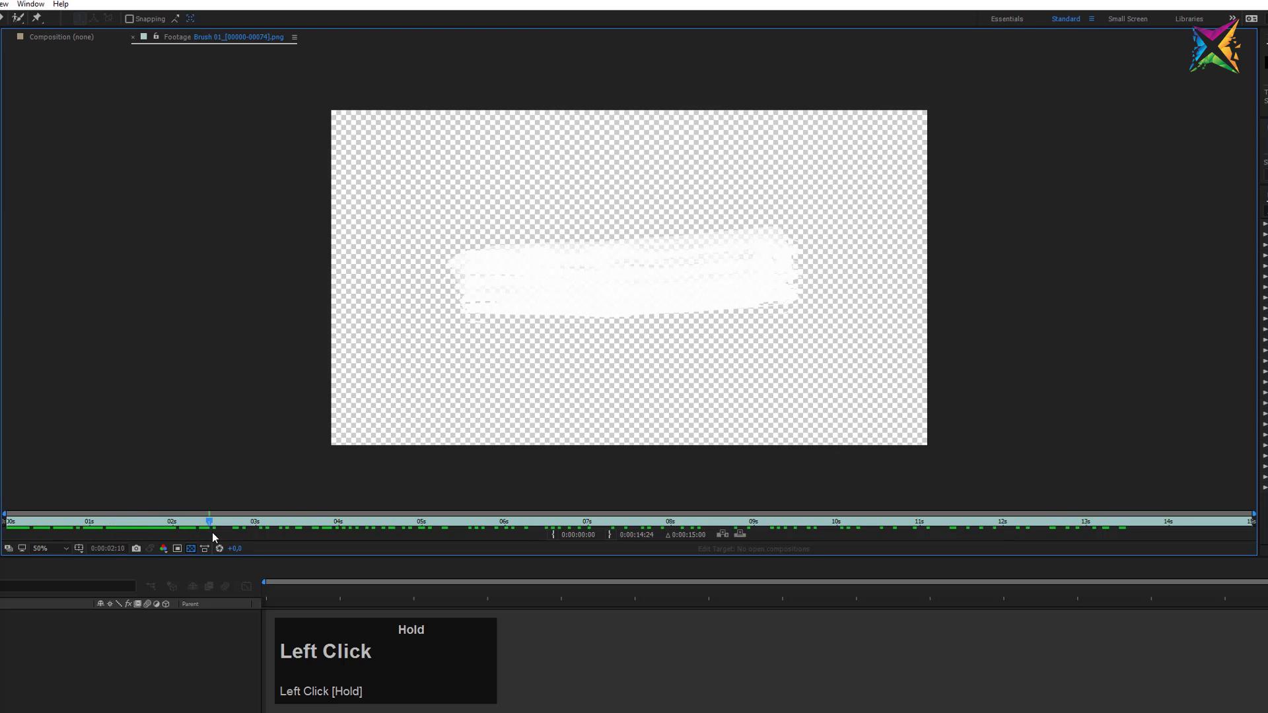
pyautogui.moveTo(323, 545); pyautogui.dragTo(758, 555)
pyautogui.moveTo(849, 557); pyautogui.dragTo(1091, 566)
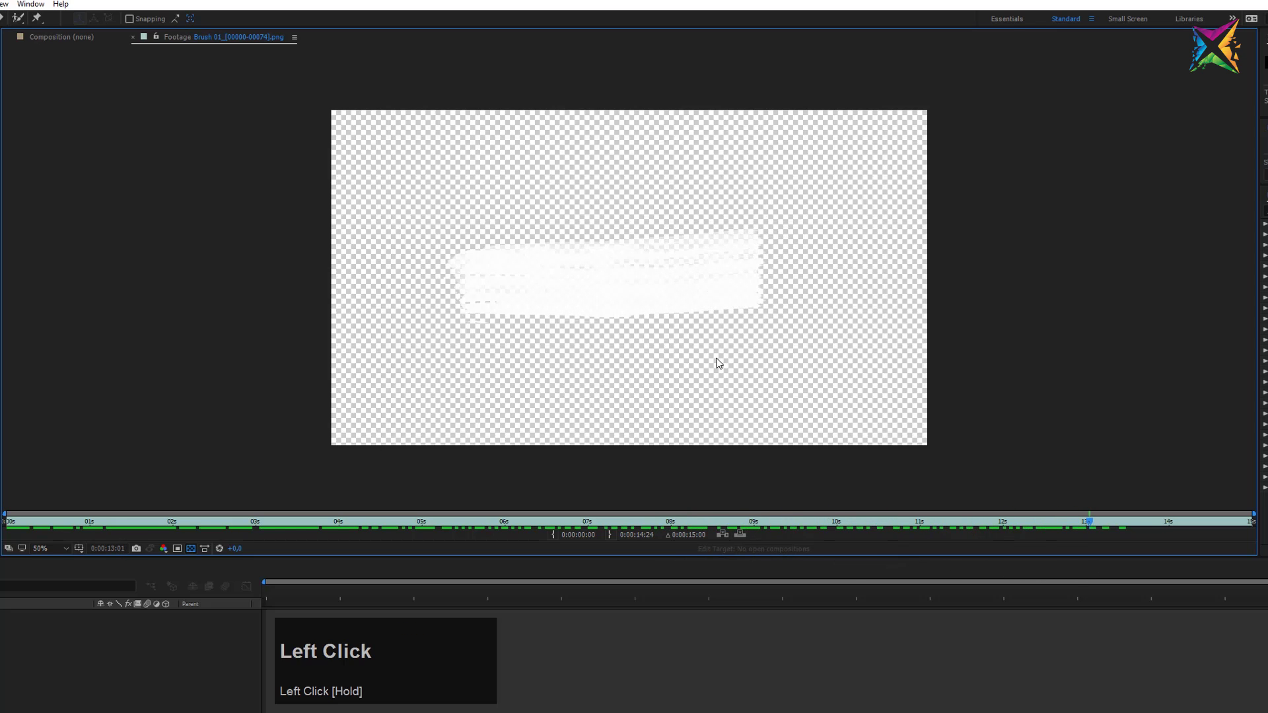
pyautogui.click(191, 549)
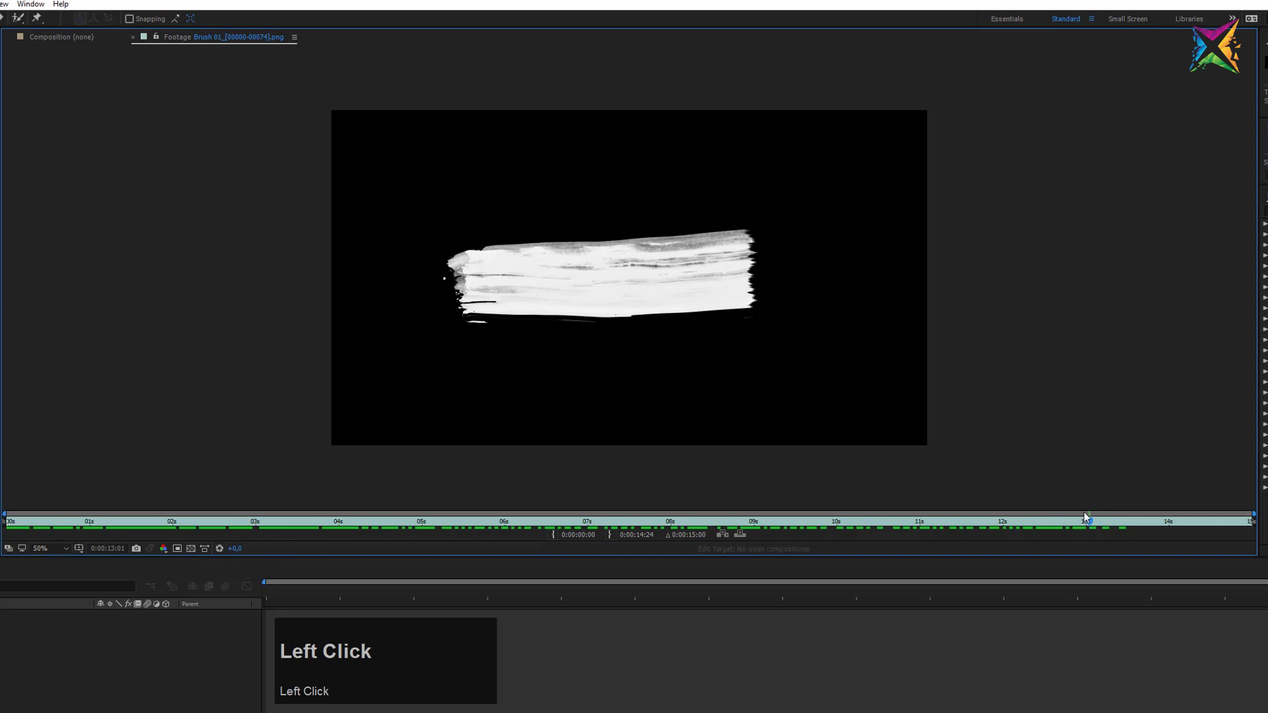
pyautogui.moveTo(1090, 527)
pyautogui.mouseDown()
pyautogui.moveTo(1167, 529)
pyautogui.moveTo(1107, 536)
pyautogui.mouseUp()
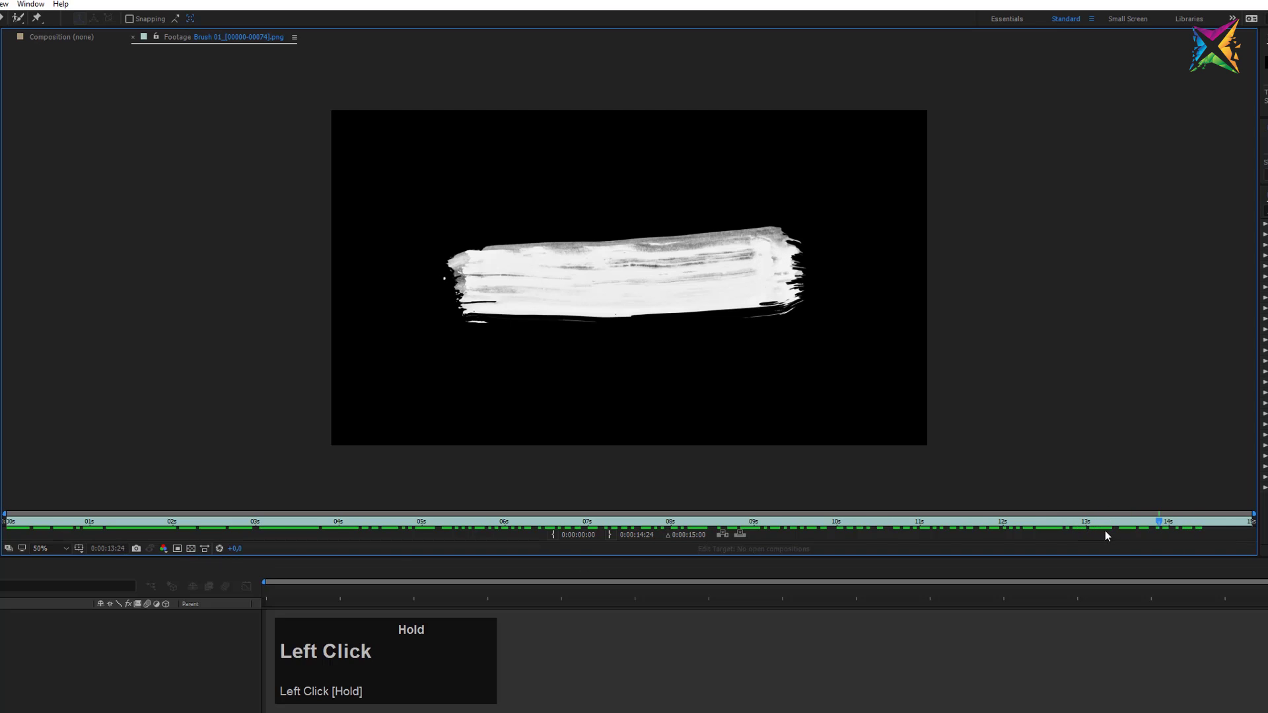
pyautogui.moveTo(831, 524)
pyautogui.mouseDown()
pyautogui.moveTo(466, 494)
pyautogui.moveTo(81, 522)
pyautogui.moveTo(240, 523)
pyautogui.mouseUp()
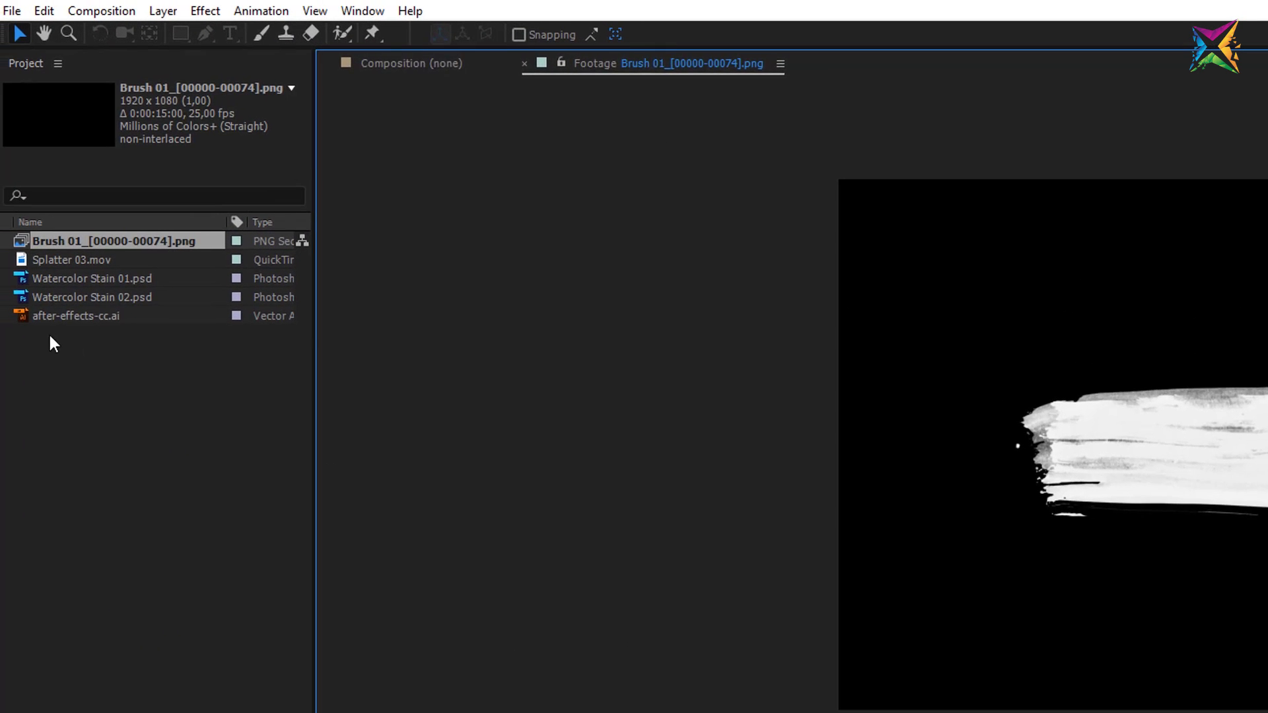
# Step: Reopen the main footage interpretation for the Brush 01 sequence and set its loop count to 1
pyautogui.rightClick(142, 240)
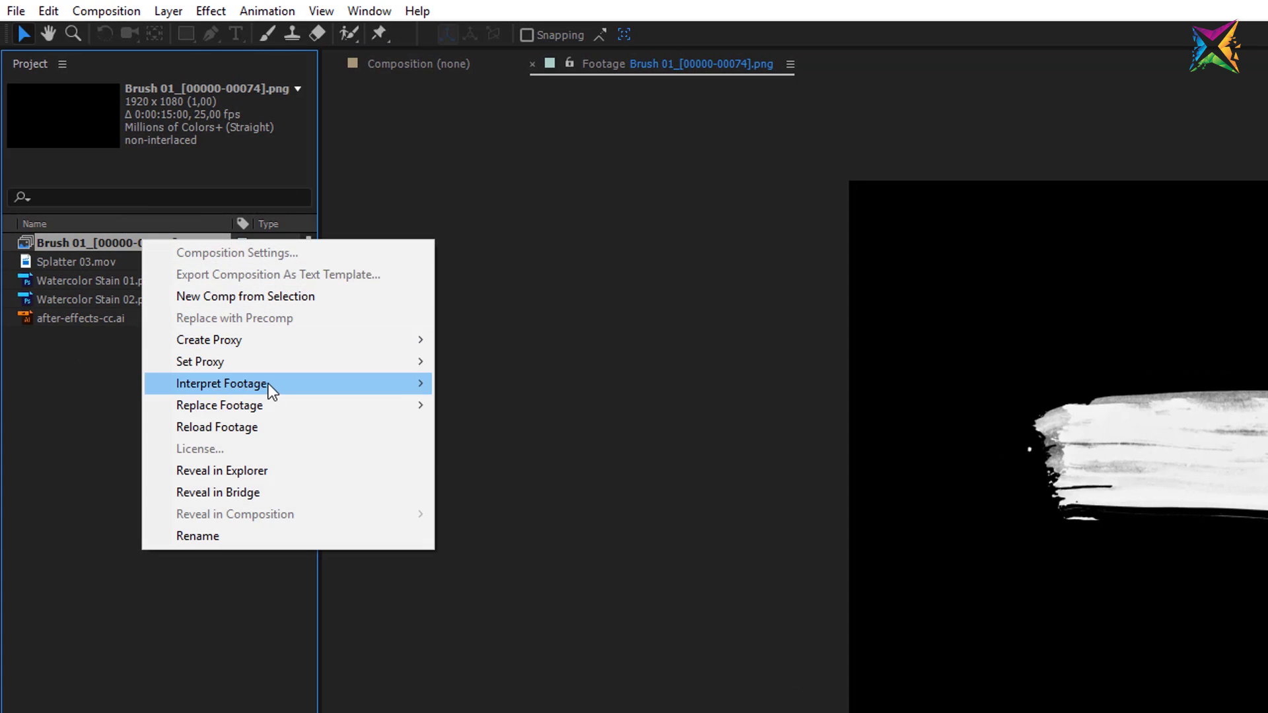
pyautogui.moveTo(273, 383)
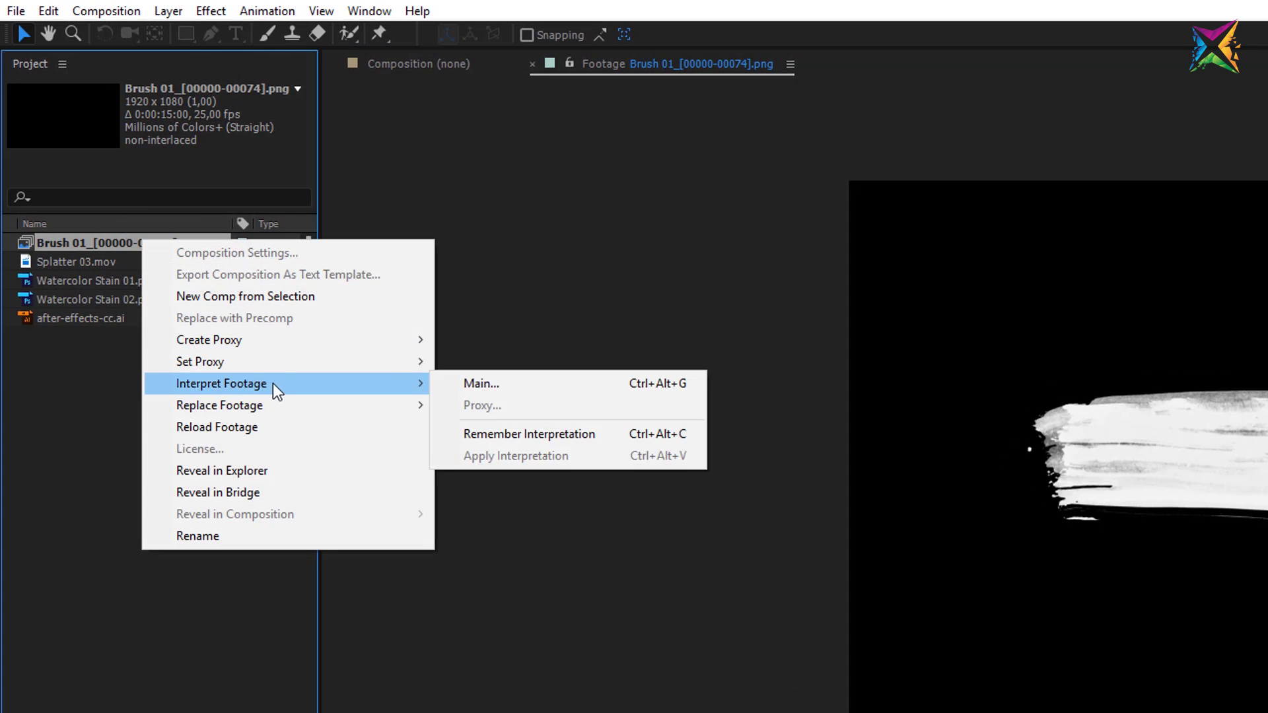
pyautogui.click(489, 383)
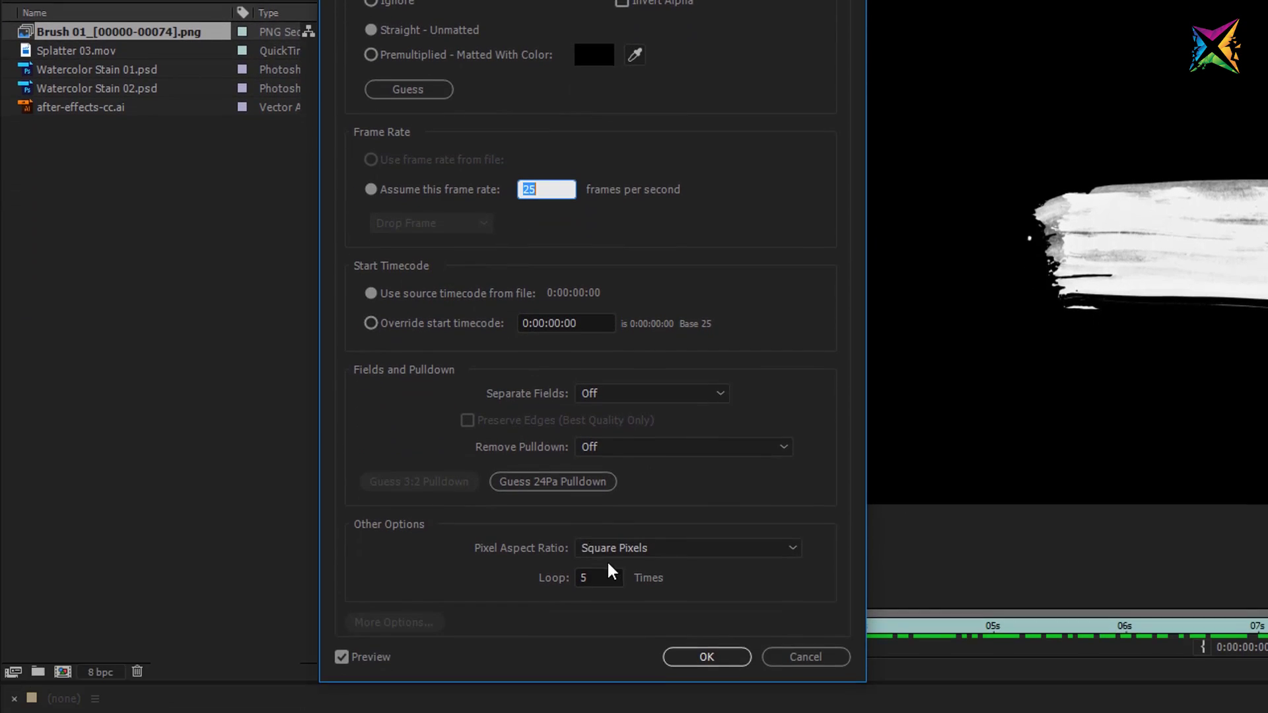
pyautogui.click(587, 578)
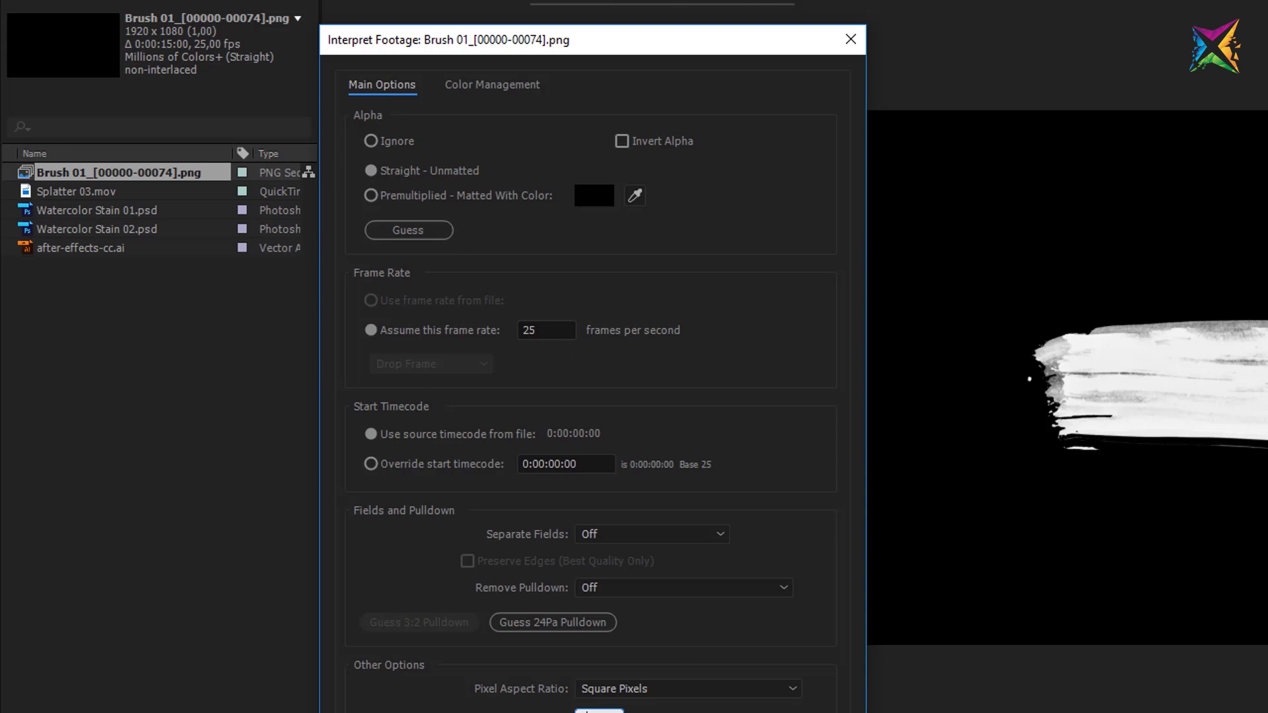
pyautogui.press('Return')
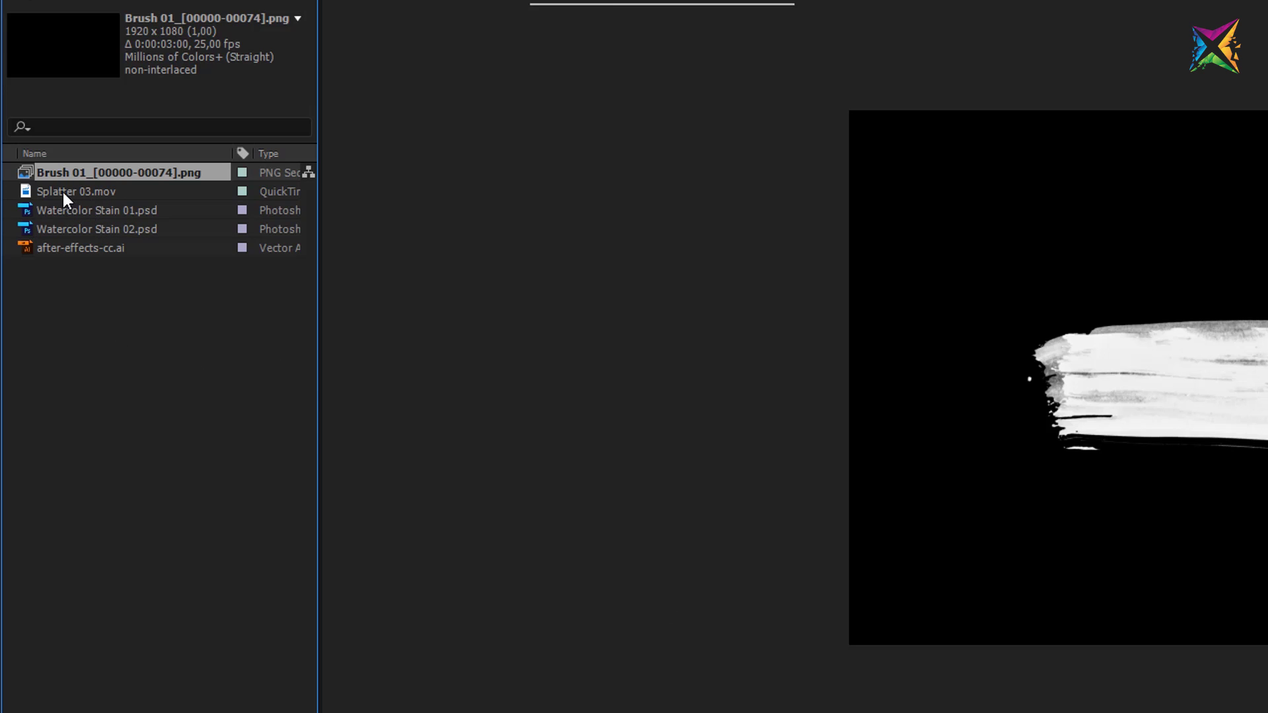
# Step: Preview Splatter 03.mov in the footage viewer and review its main footage interpretation settings, accepting them as they are
pyautogui.click(27, 196)
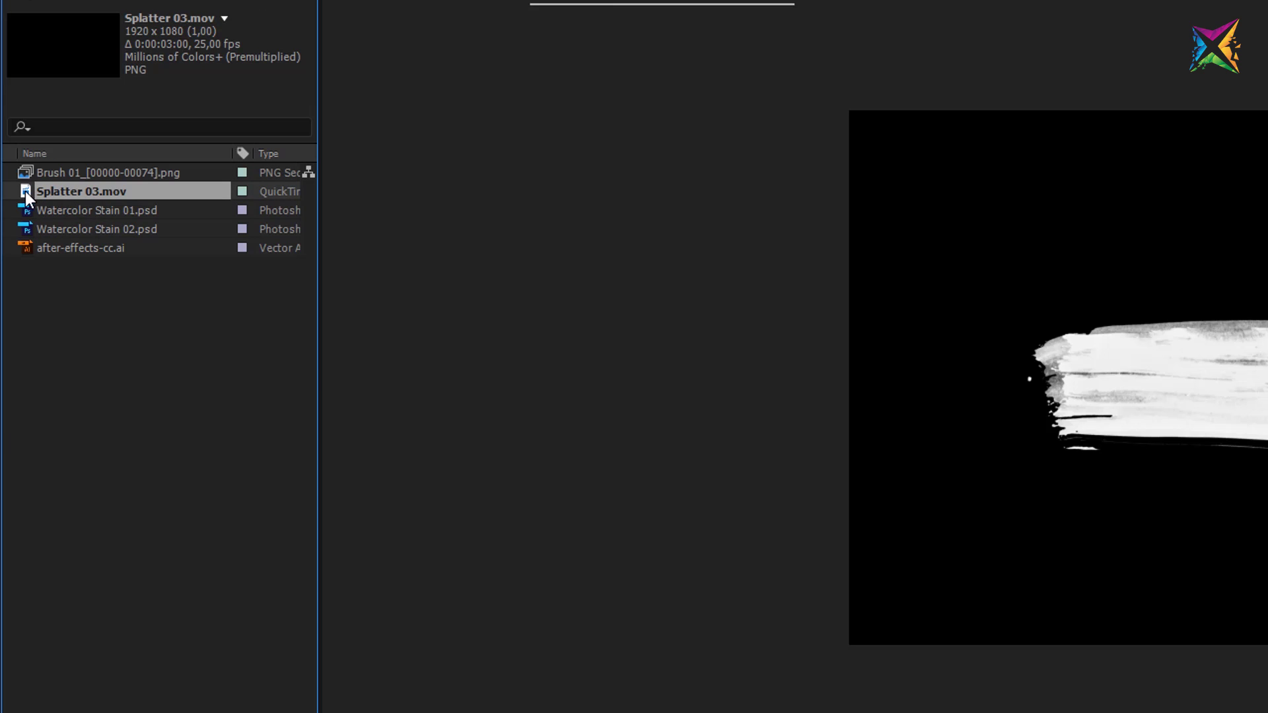
pyautogui.doubleClick(25, 192)
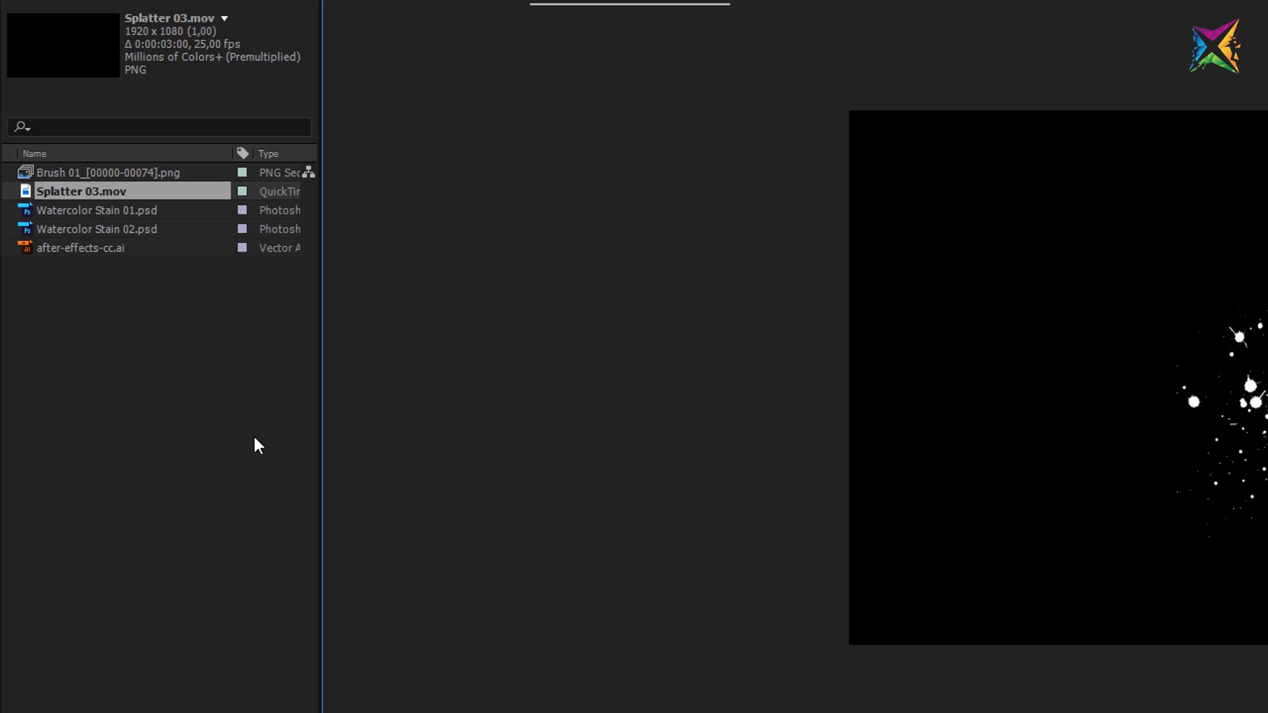
pyautogui.rightClick(75, 193)
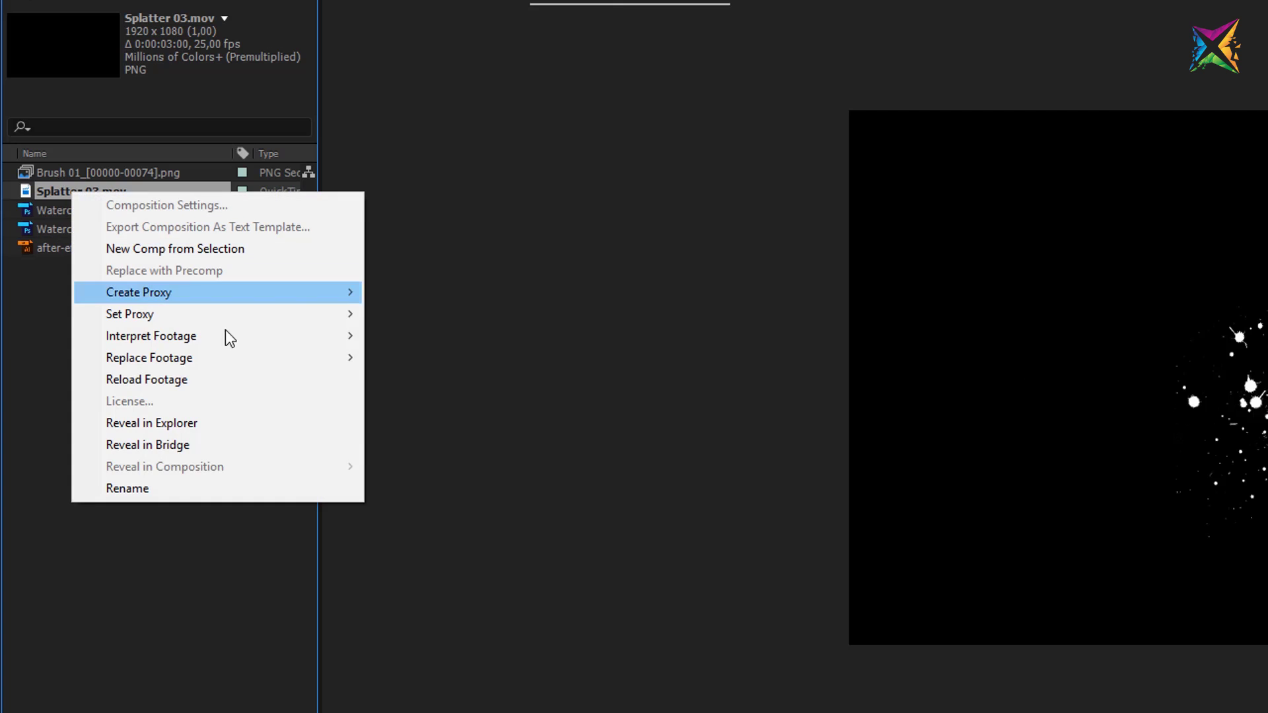
pyautogui.moveTo(254, 345)
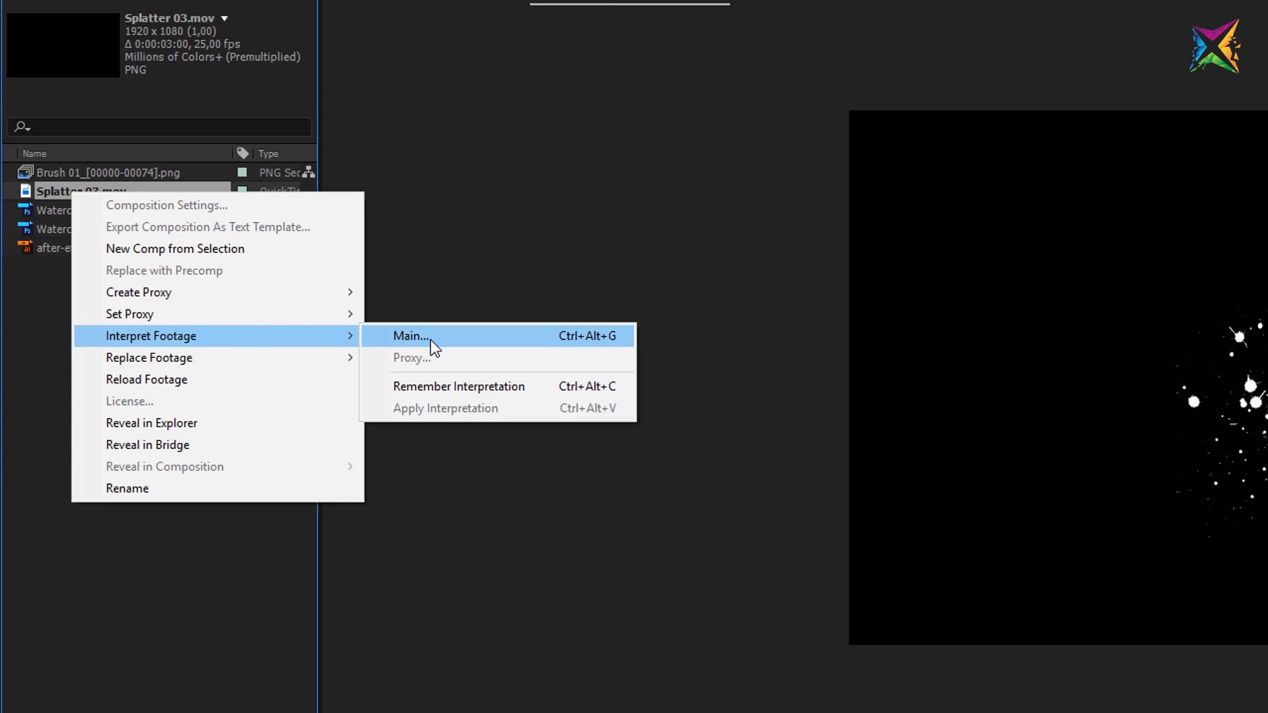
pyautogui.click(433, 341)
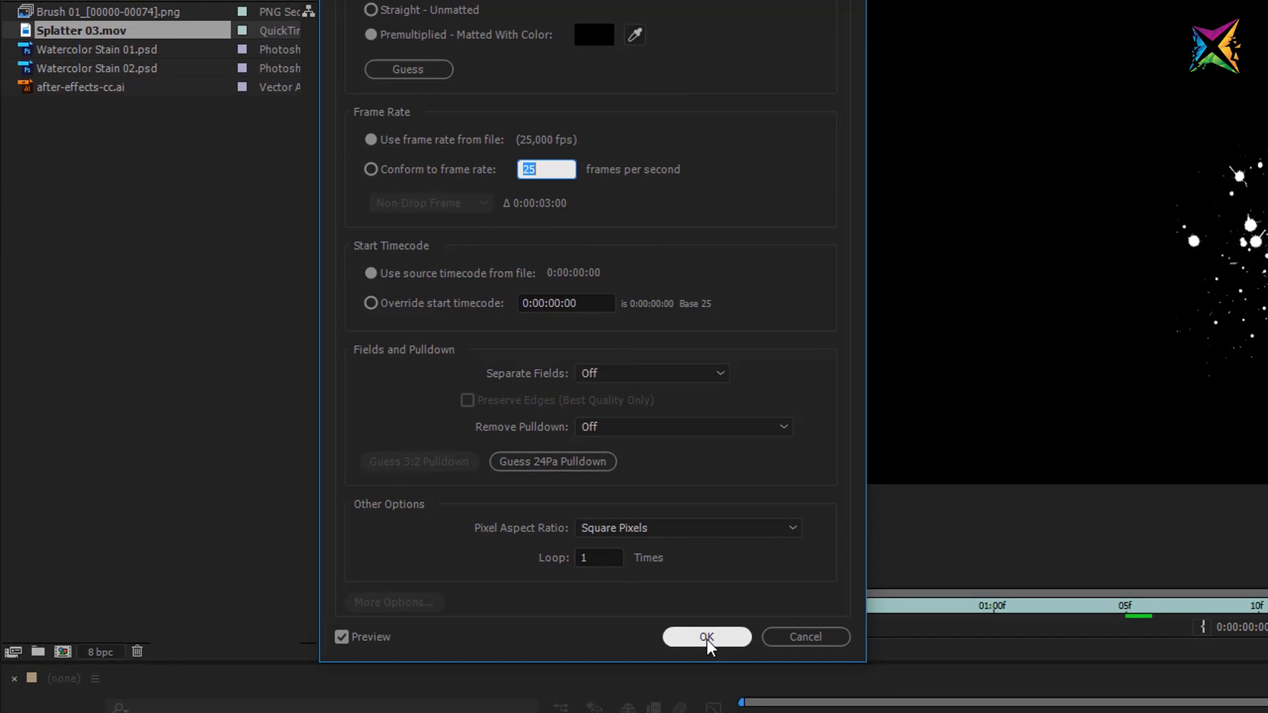
pyautogui.click(706, 636)
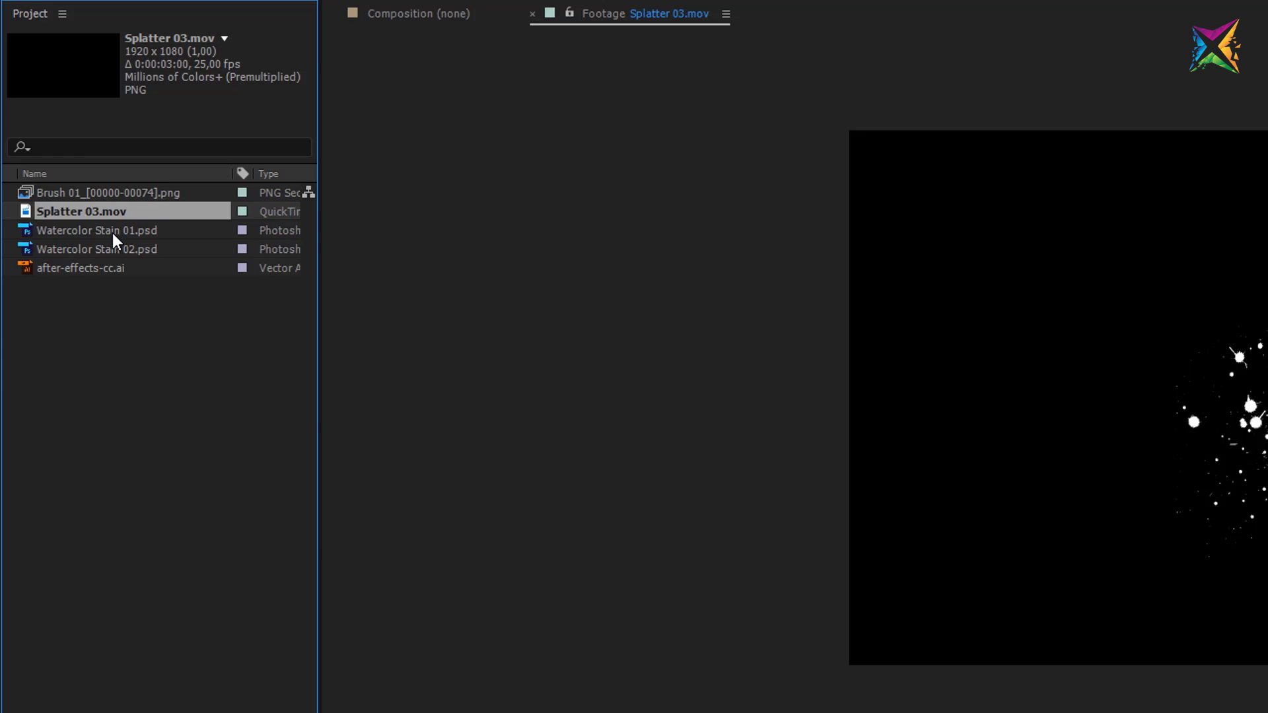
# Step: Review the main footage interpretation settings of Watercolor Stain 01.psd, accepting them as they are
pyautogui.rightClick(112, 233)
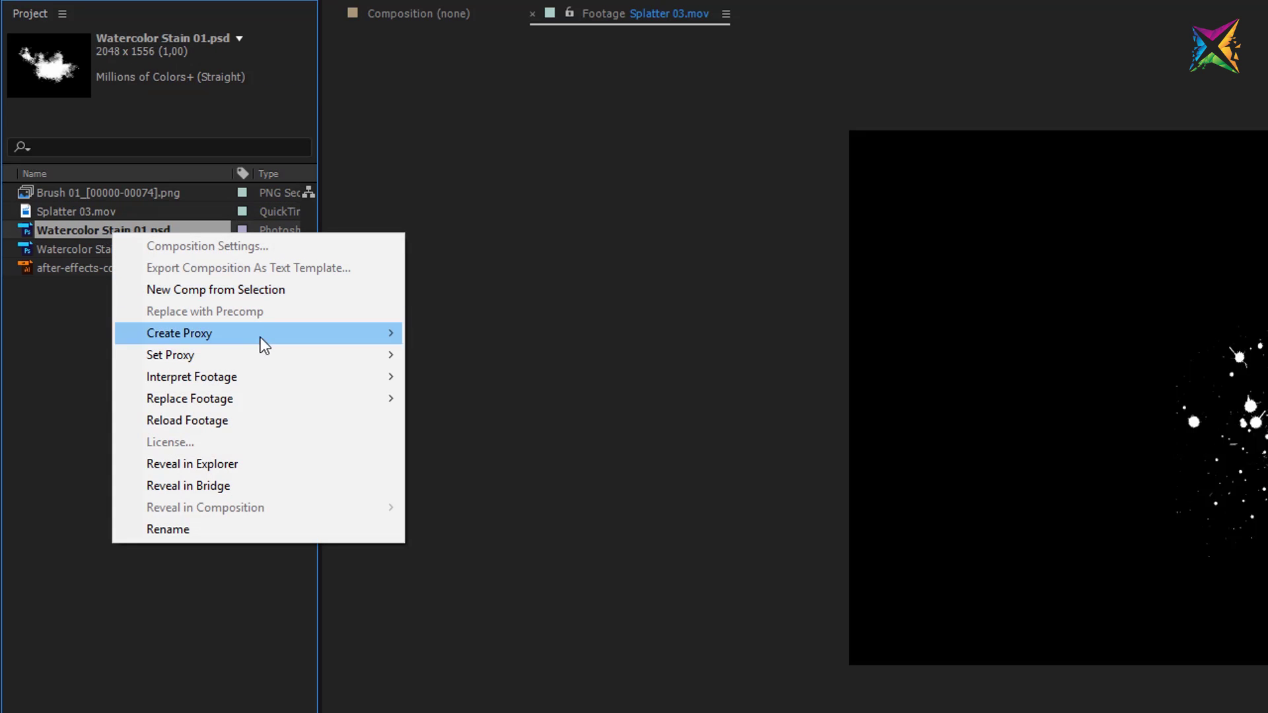
pyautogui.moveTo(251, 382)
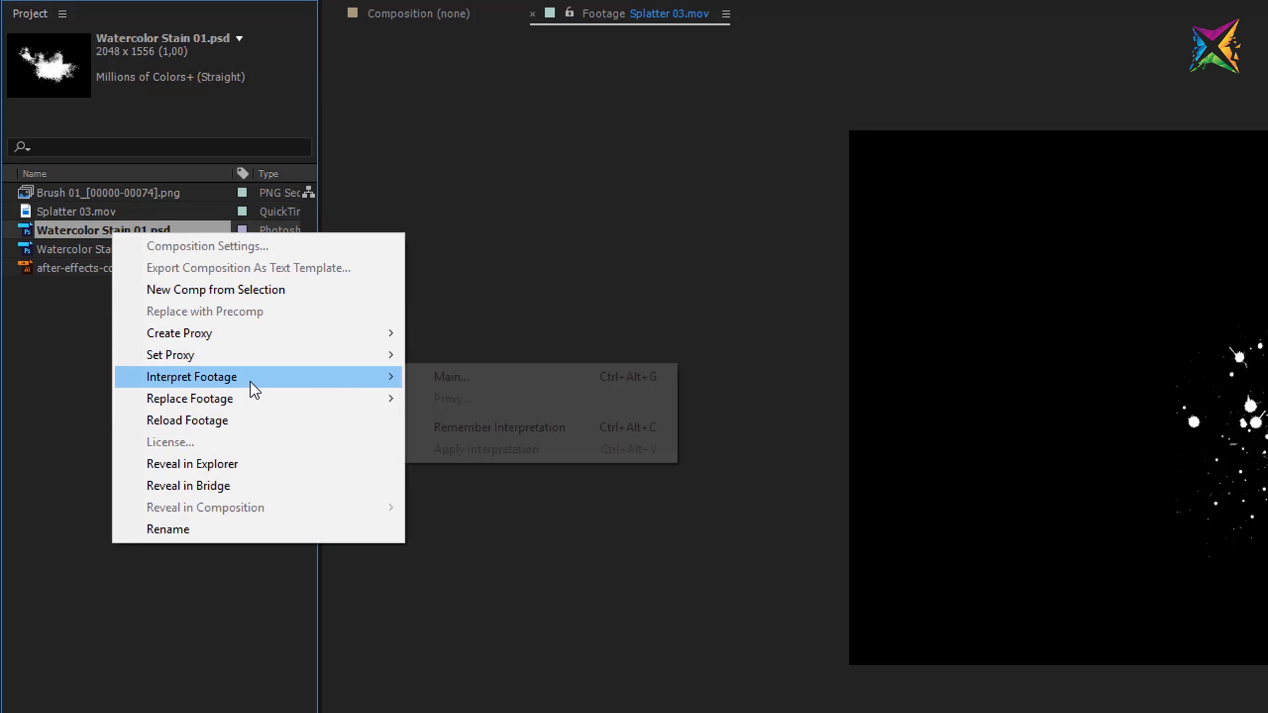
pyautogui.click(503, 377)
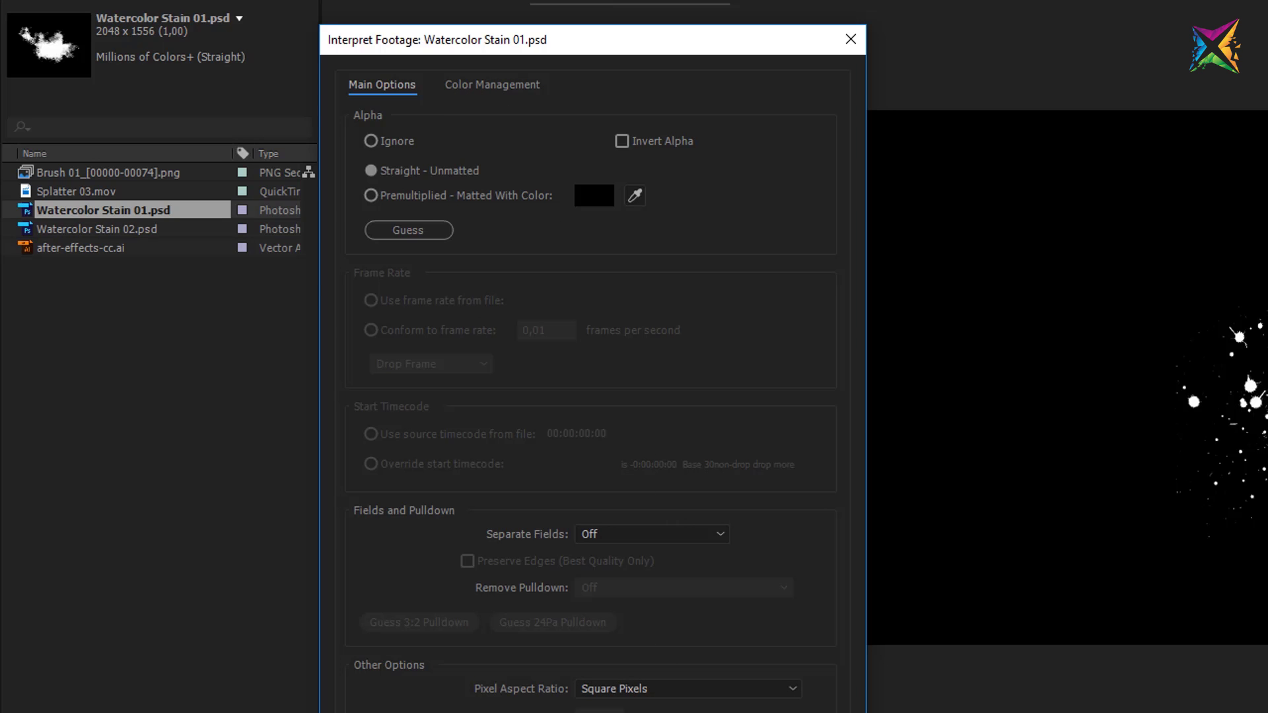
pyautogui.press('Return')
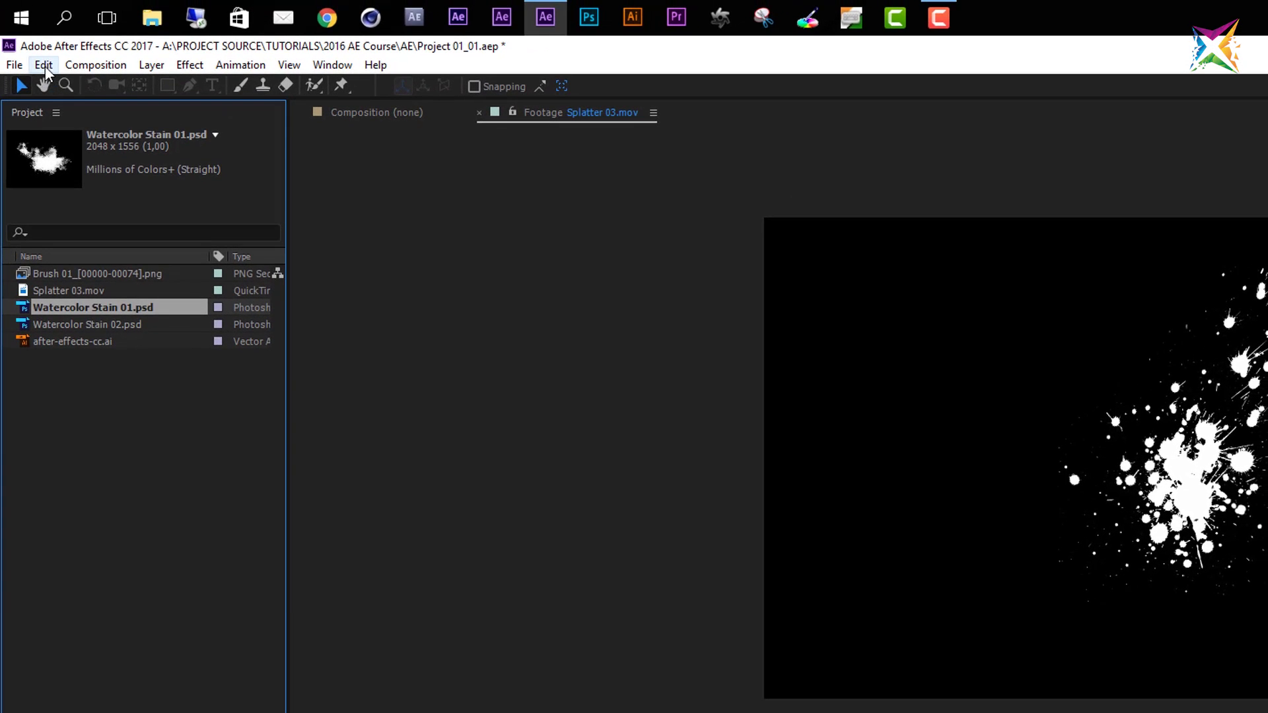
# Step: Set the default sequence footage frame rate in the import preferences to 25 frames per second and apply the preferences
pyautogui.click(45, 66)
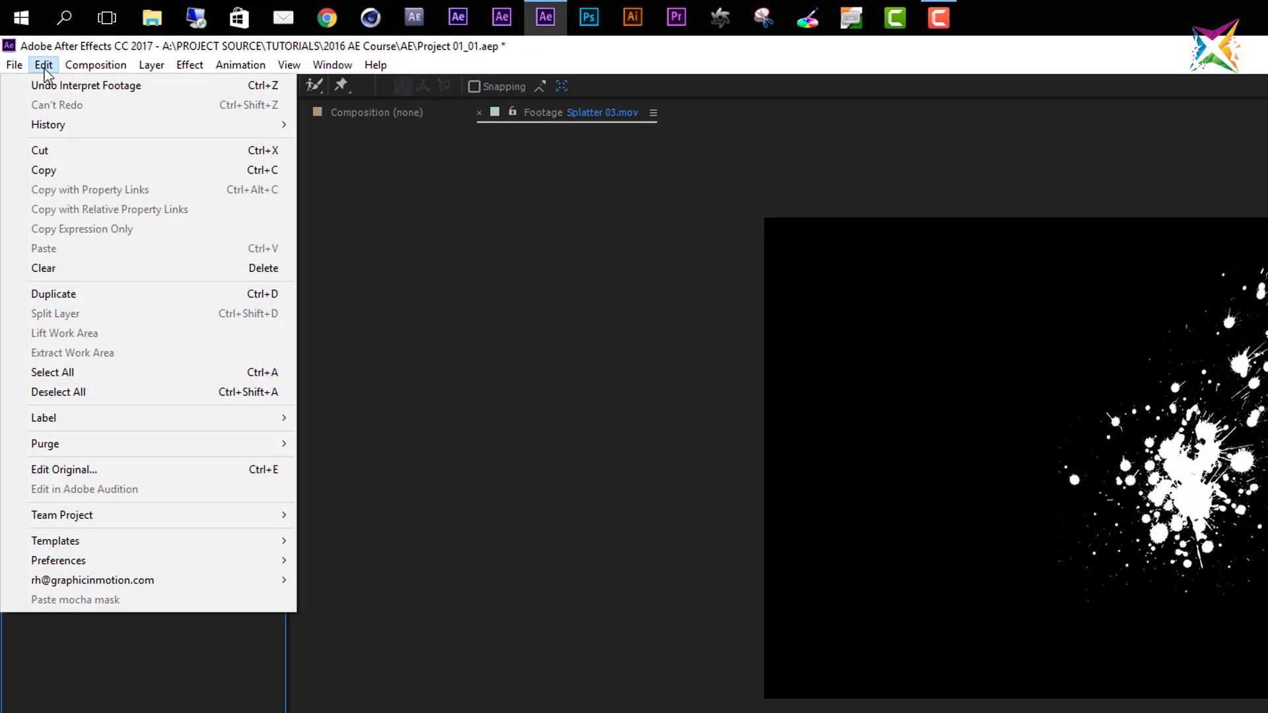
pyautogui.moveTo(81, 564)
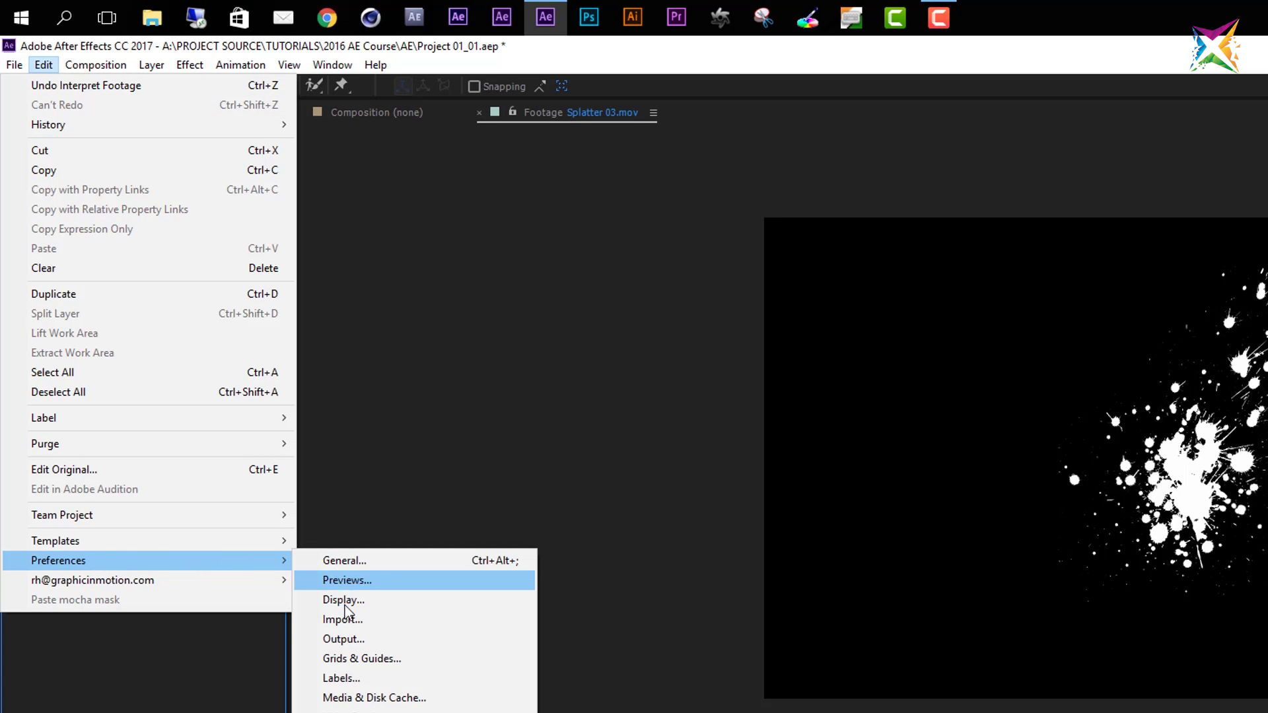
pyautogui.click(350, 622)
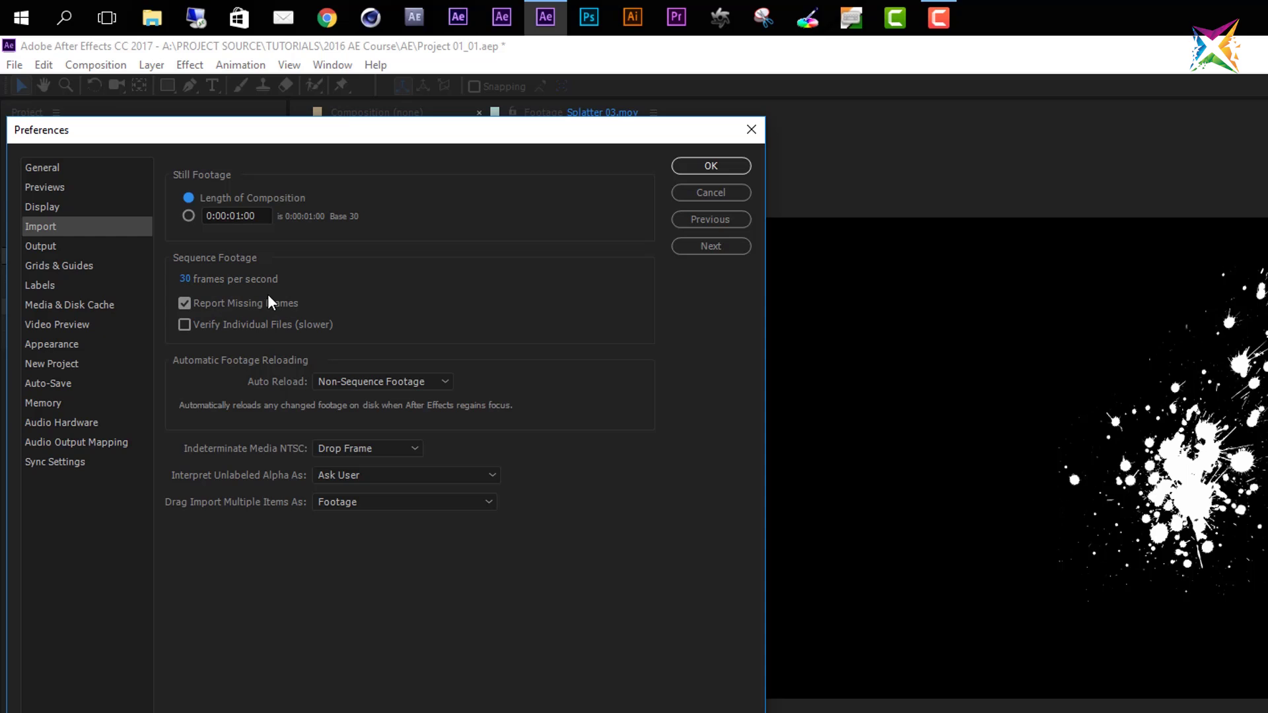
pyautogui.click(185, 280)
pyautogui.click(191, 280)
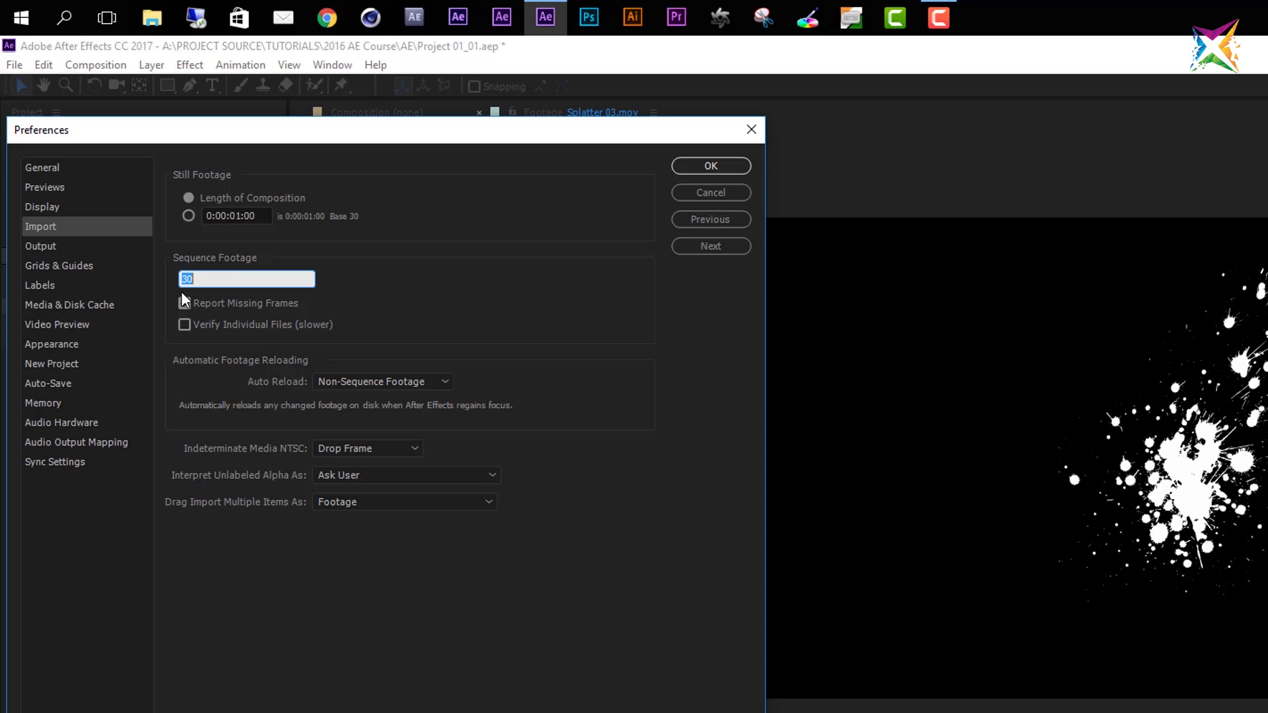
pyautogui.write('25')
pyautogui.press('Return')
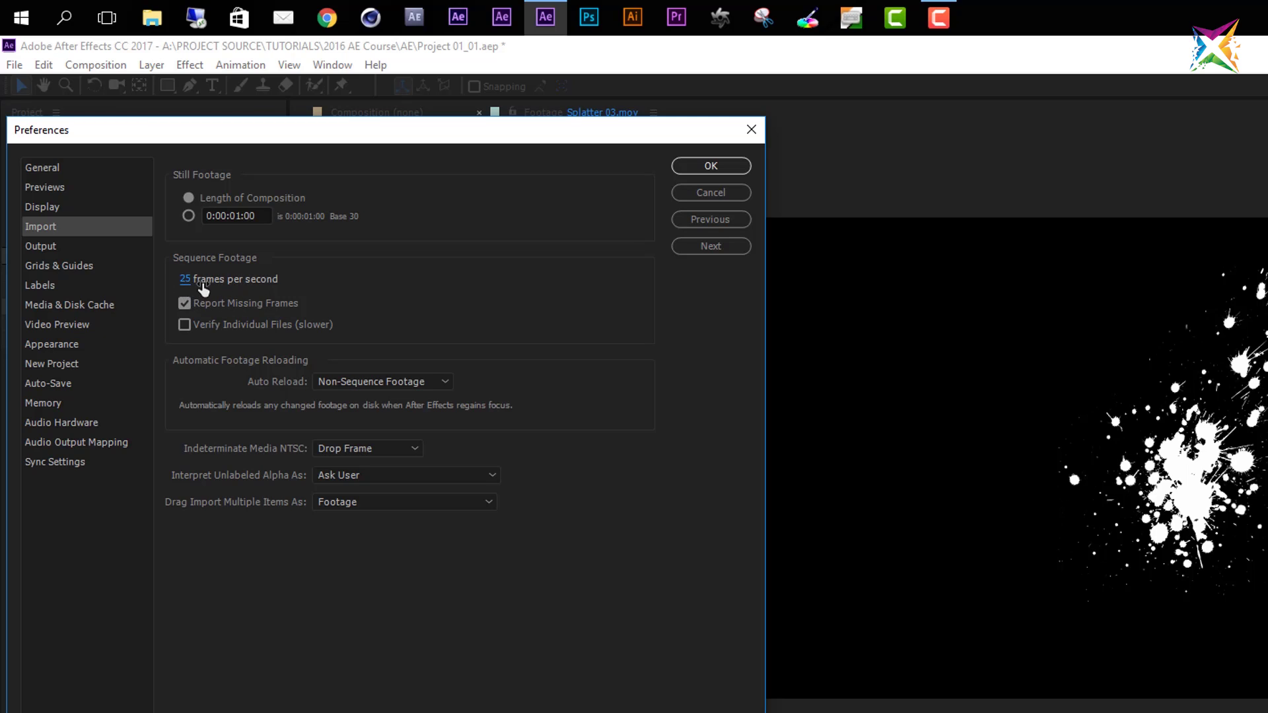
pyautogui.click(714, 166)
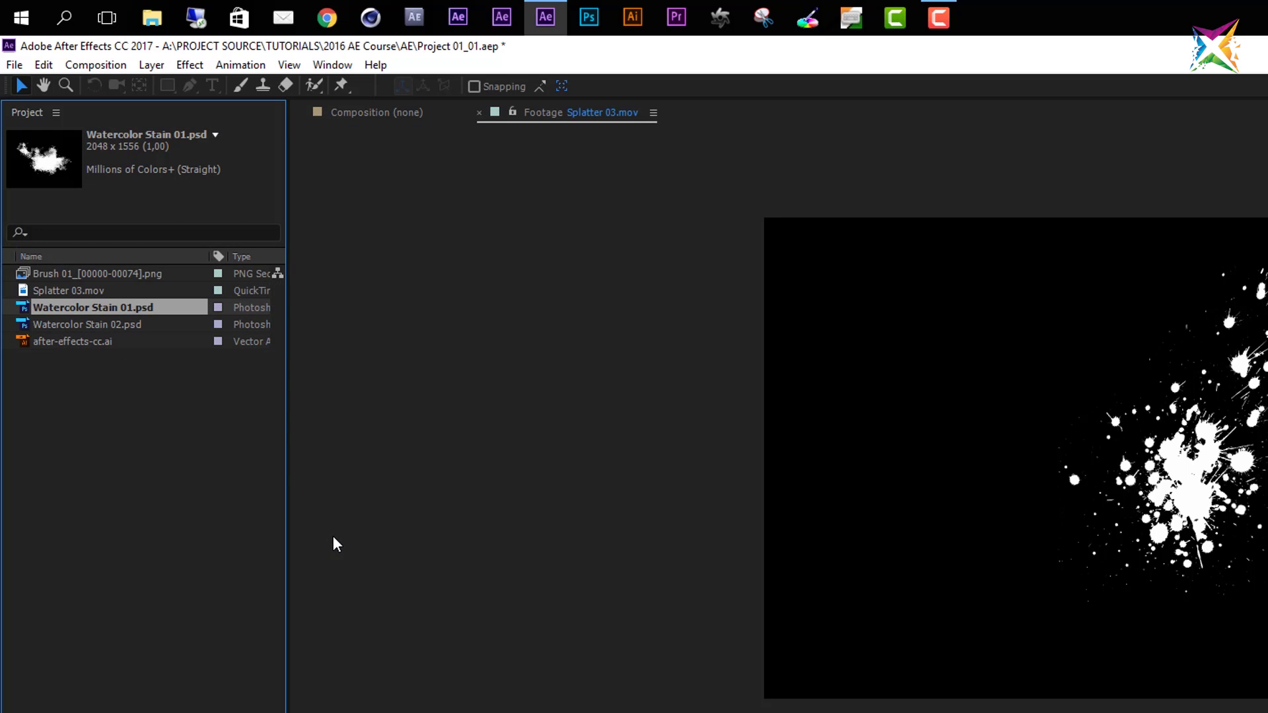